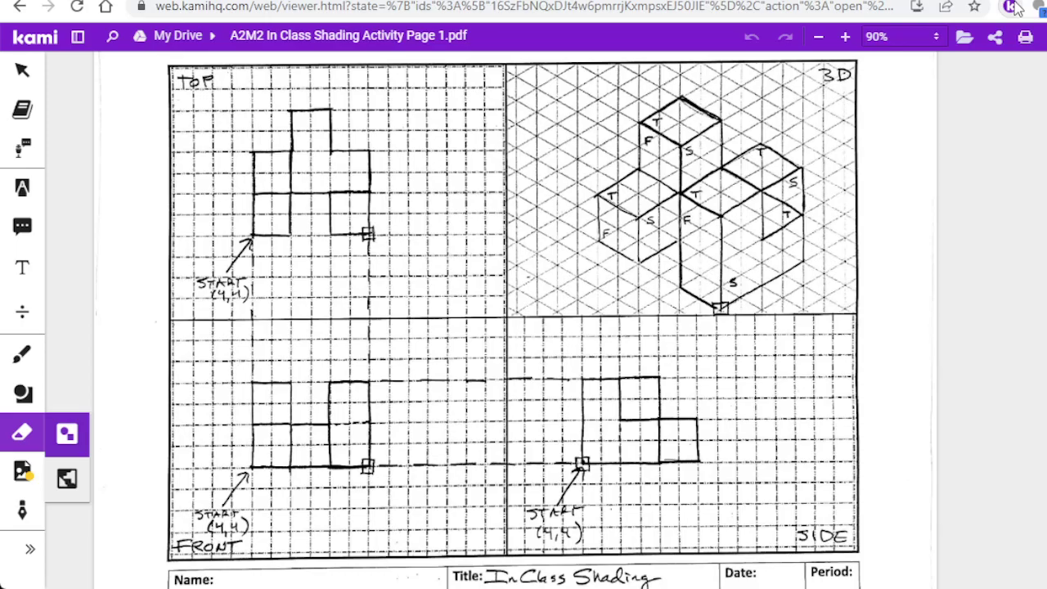
# Step: Set up the line shape for drawing in black with a stroke thickness of 0.5
pyautogui.click(1013, 7)
pyautogui.click(23, 395)
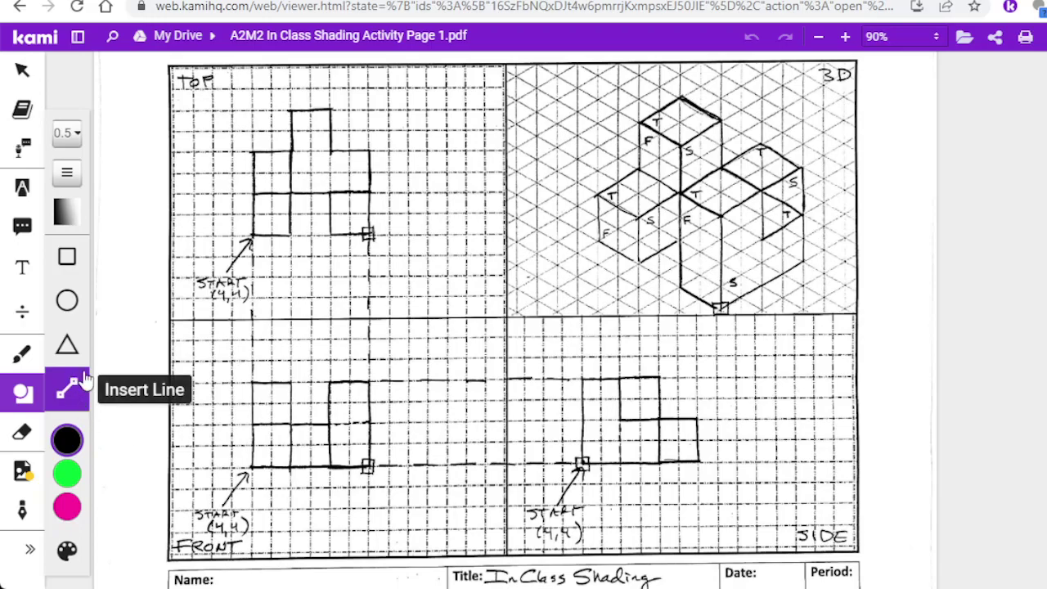
pyautogui.click(24, 398)
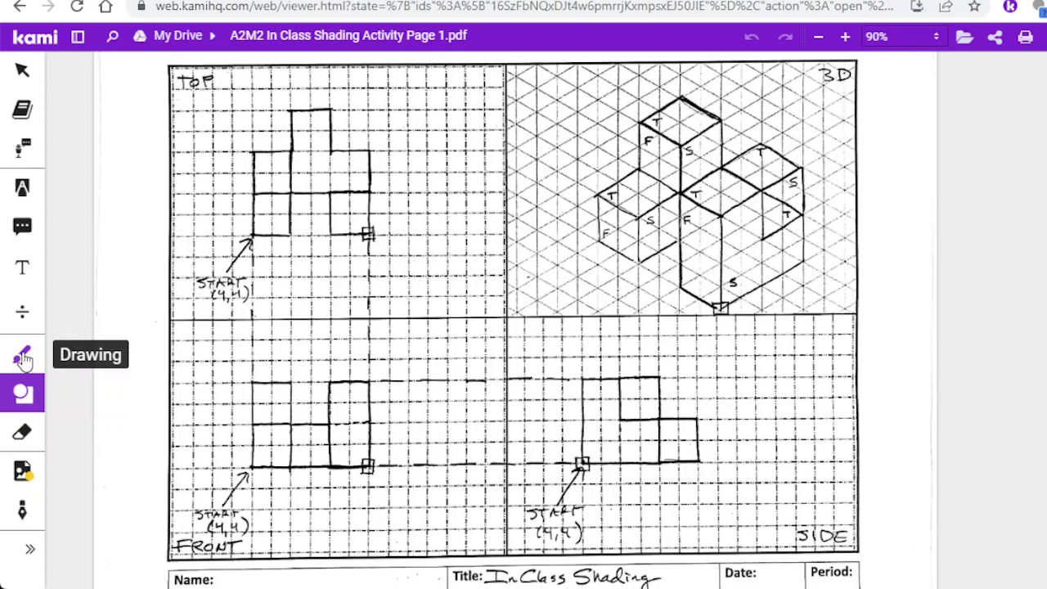
pyautogui.click(24, 396)
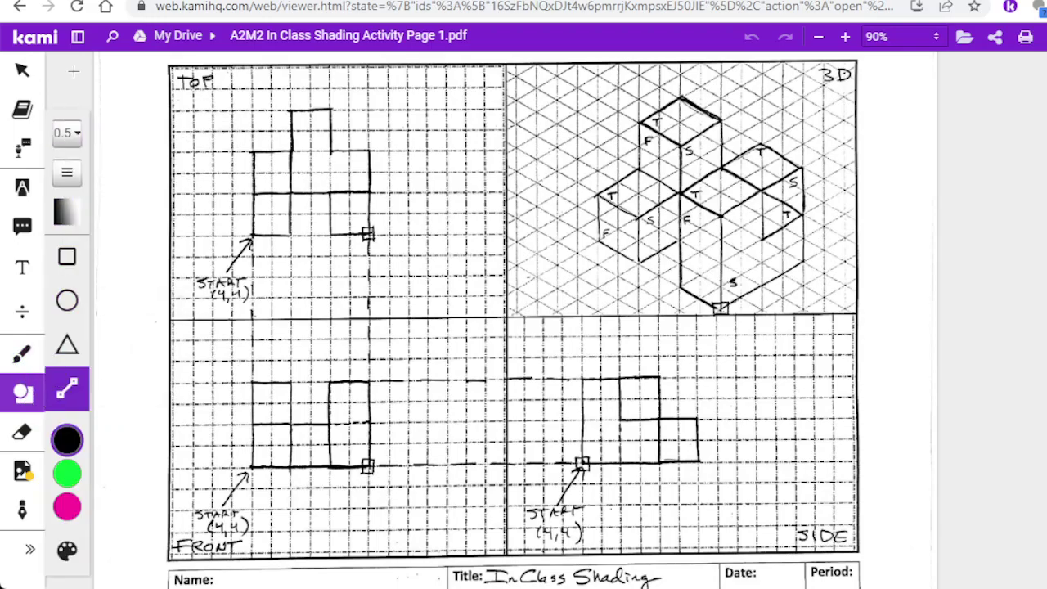
pyautogui.click(72, 138)
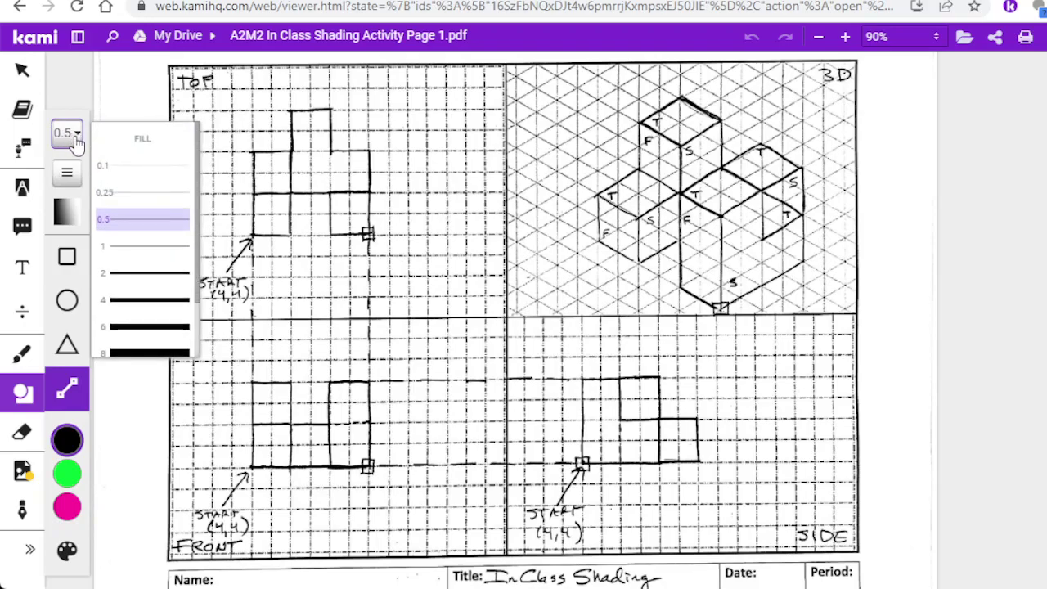
pyautogui.click(144, 218)
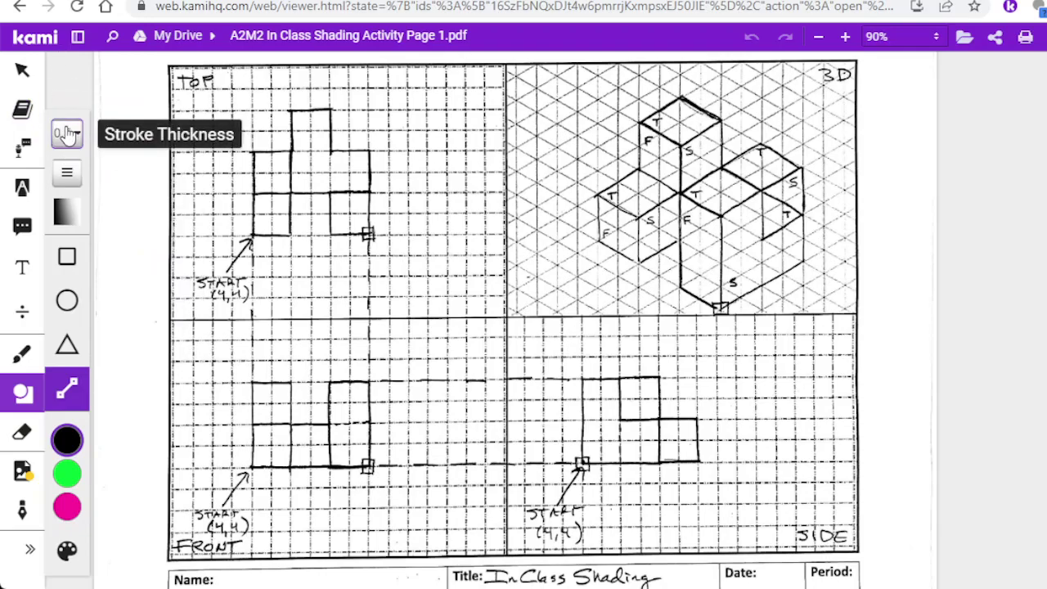
# Step: Draw a vertical trial line in the empty grid beside the front view and erase it
pyautogui.moveTo(211, 325); pyautogui.dragTo(212, 433)
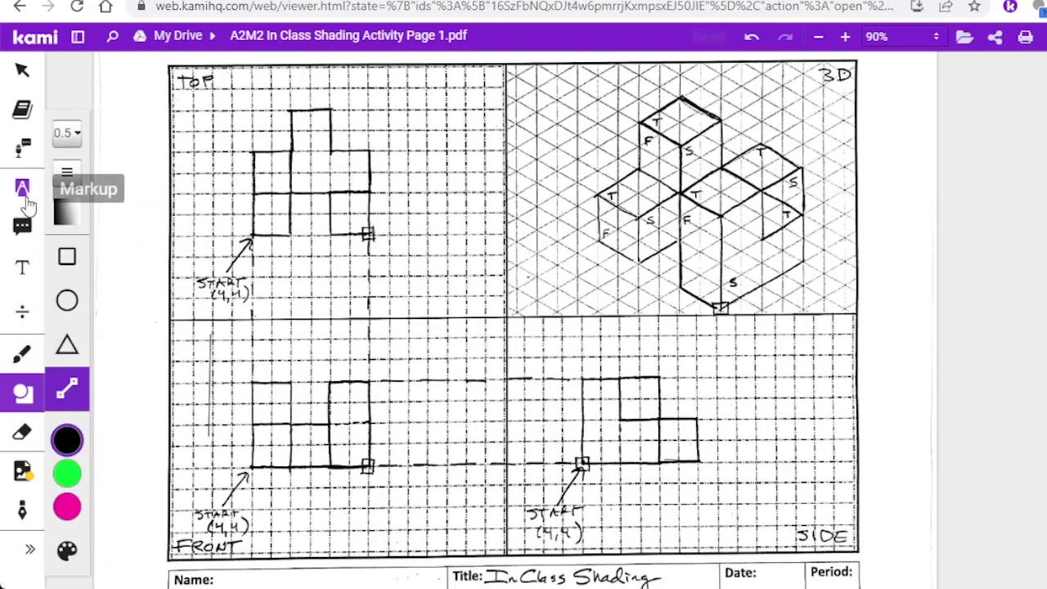
pyautogui.click(22, 432)
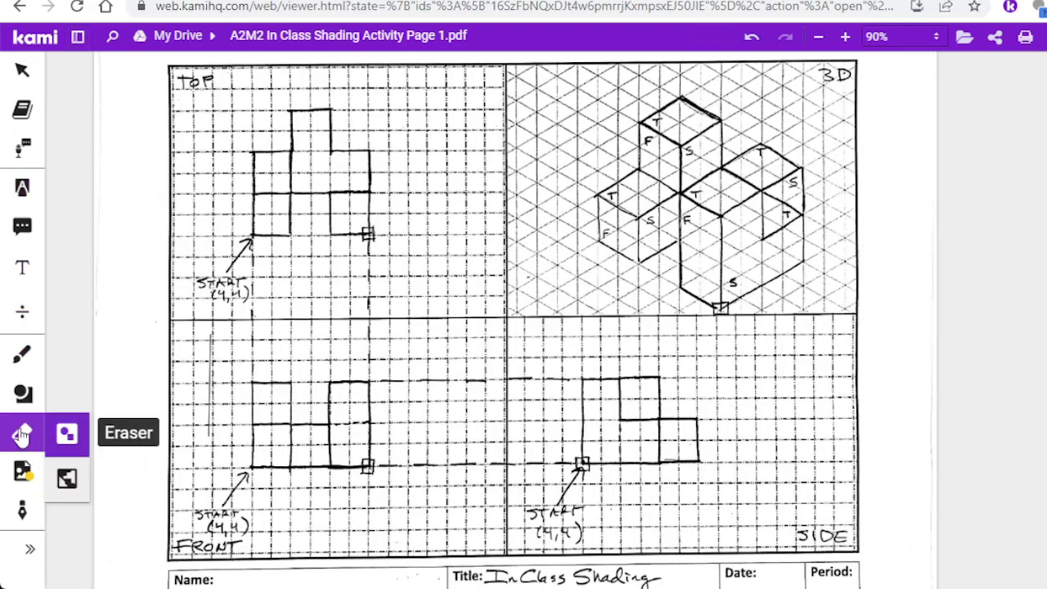
pyautogui.click(221, 365)
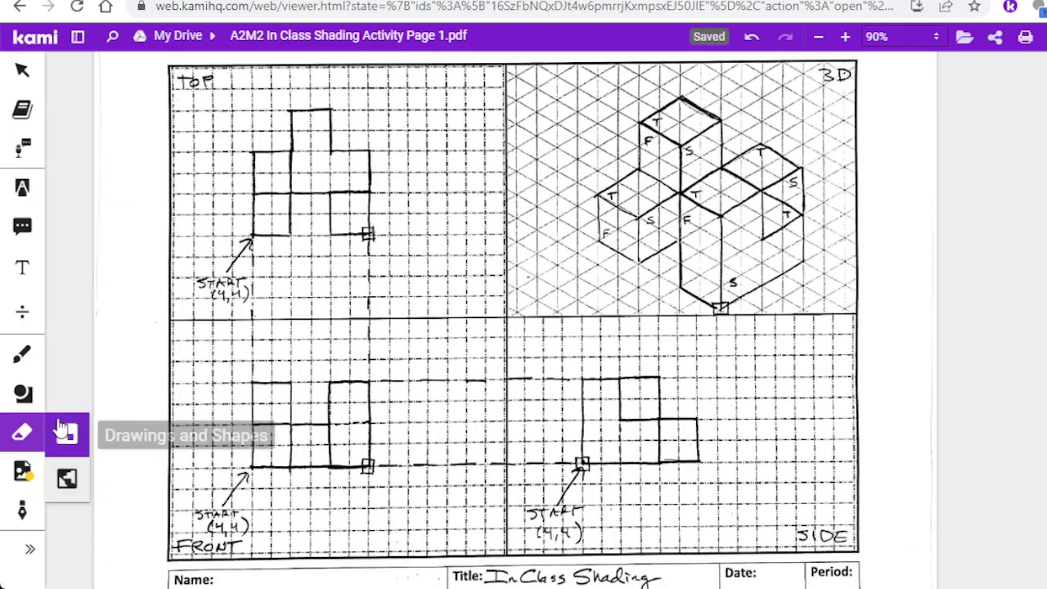
# Step: Shade the two-square-high left column of the front view with evenly spaced vertical 0.5 px black lines
pyautogui.click(23, 393)
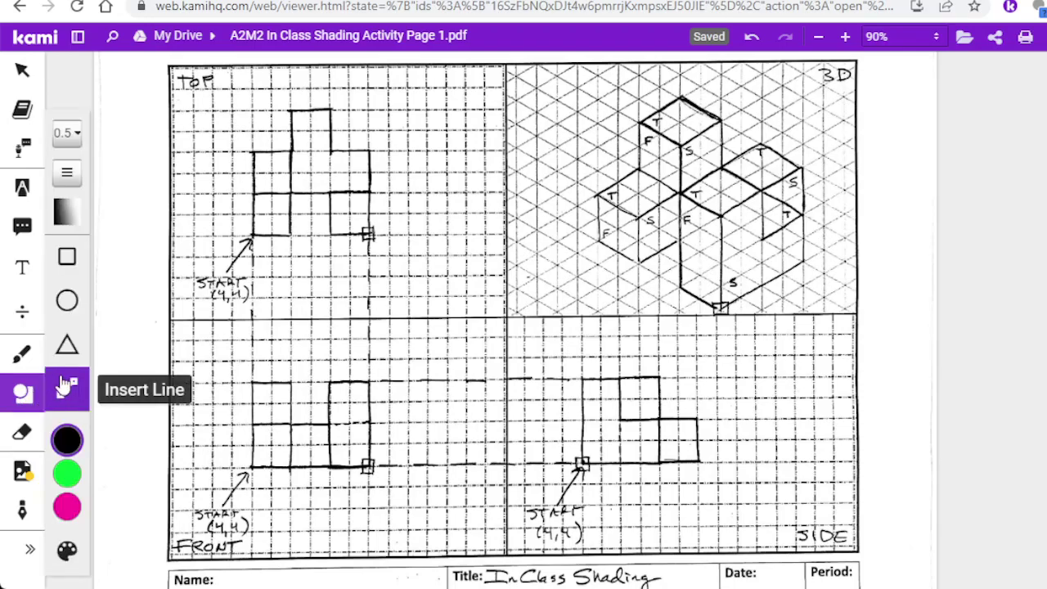
pyautogui.click(67, 390)
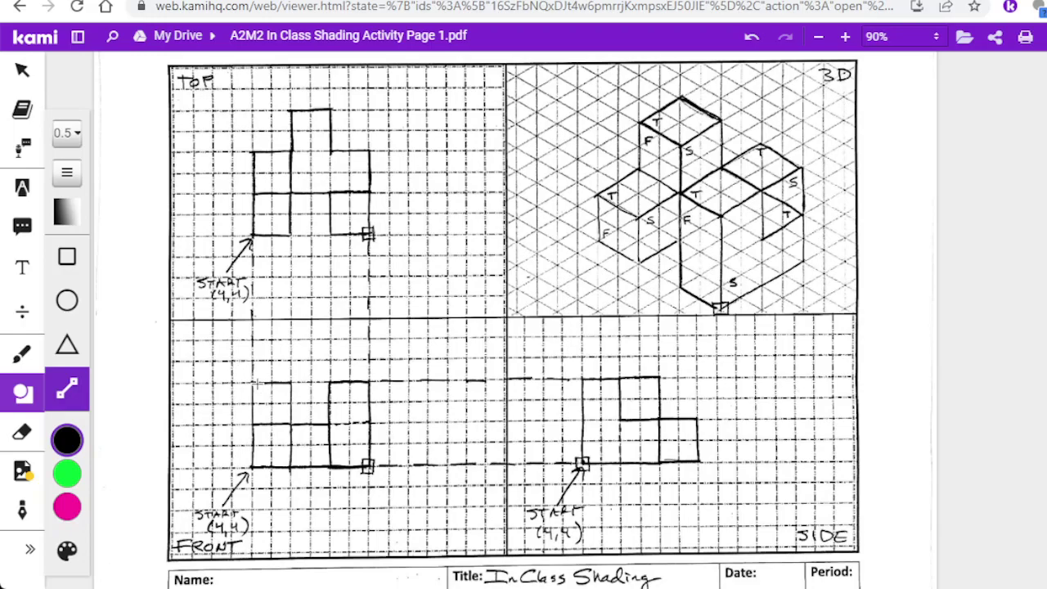
pyautogui.moveTo(256, 378); pyautogui.dragTo(257, 465)
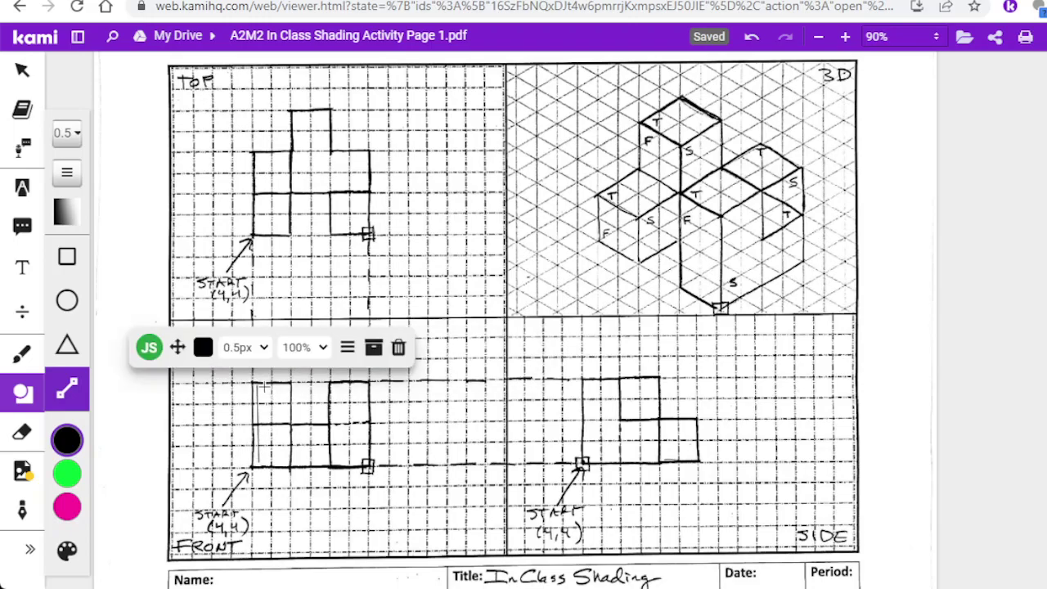
pyautogui.moveTo(264, 387); pyautogui.dragTo(257, 463)
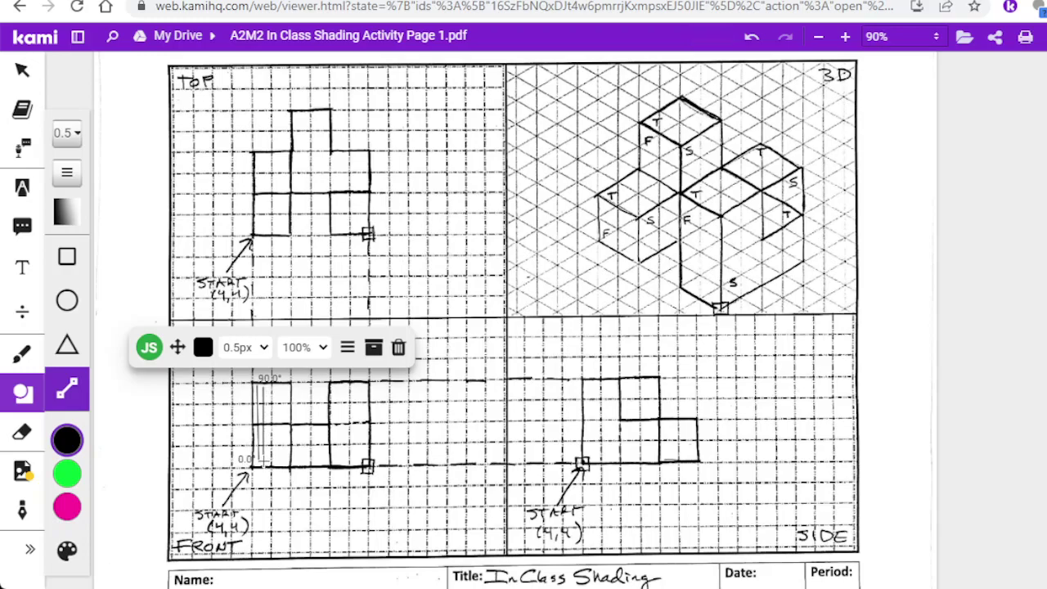
pyautogui.moveTo(256, 462); pyautogui.dragTo(257, 465)
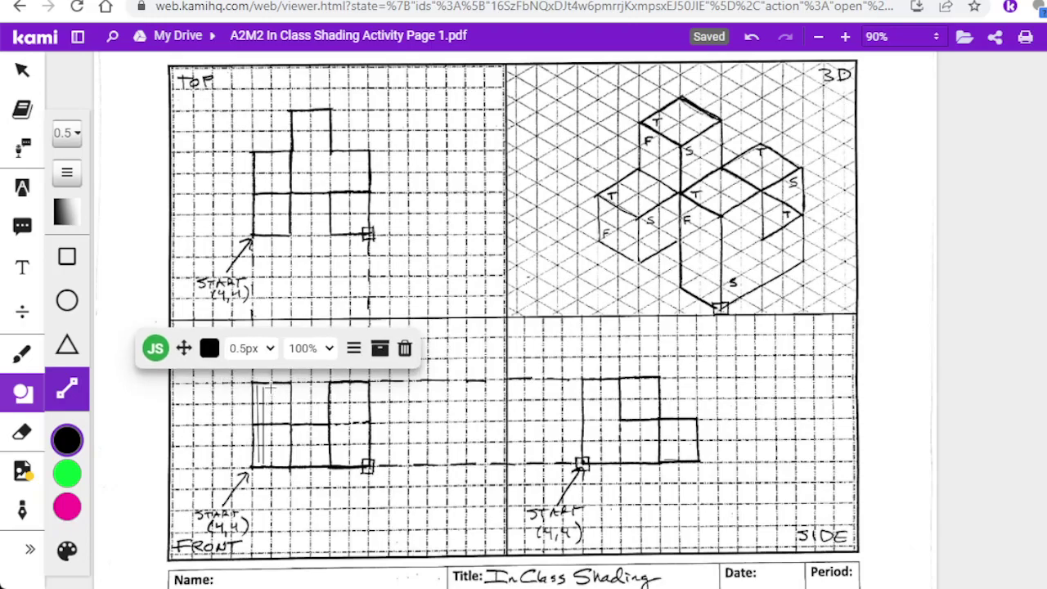
pyautogui.moveTo(270, 378); pyautogui.dragTo(271, 463)
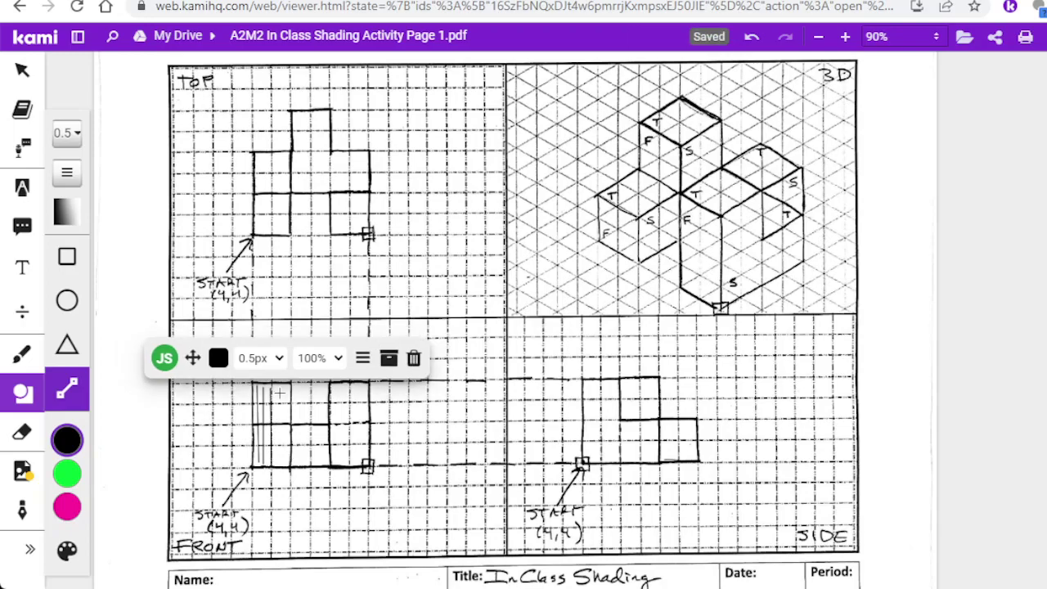
pyautogui.moveTo(277, 382); pyautogui.dragTo(277, 463)
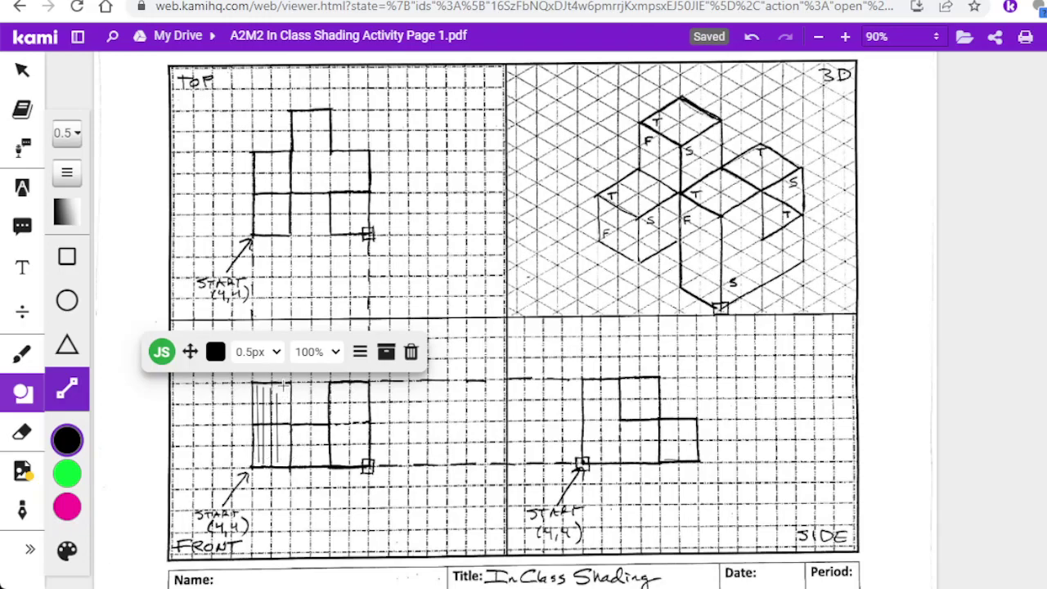
pyautogui.moveTo(284, 385); pyautogui.dragTo(287, 460)
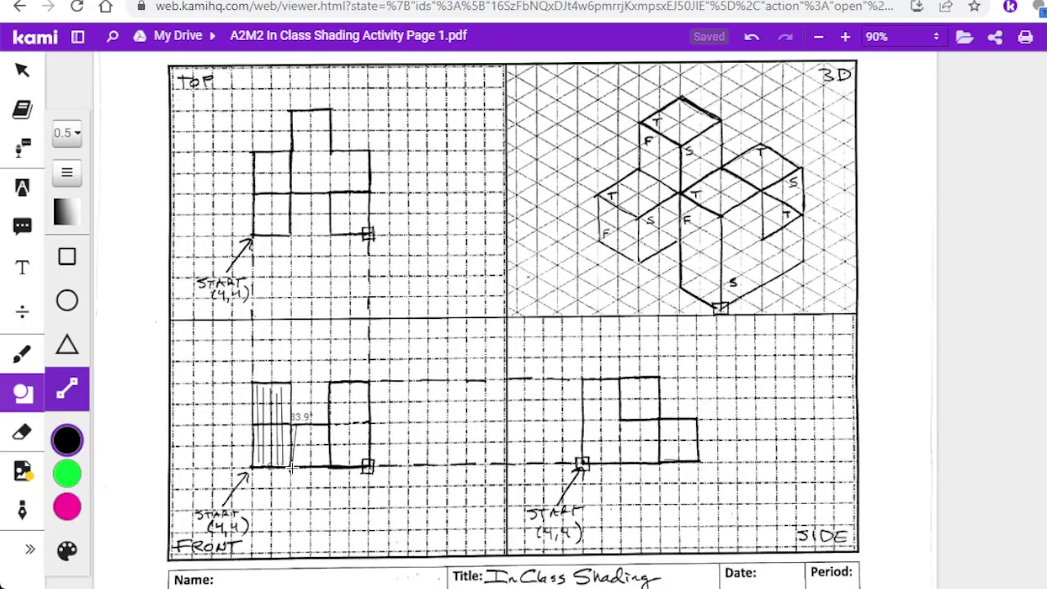
# Step: Shade the lower middle square of the front view with evenly spaced short vertical lines
pyautogui.moveTo(291, 425); pyautogui.dragTo(291, 468)
pyautogui.click(309, 424)
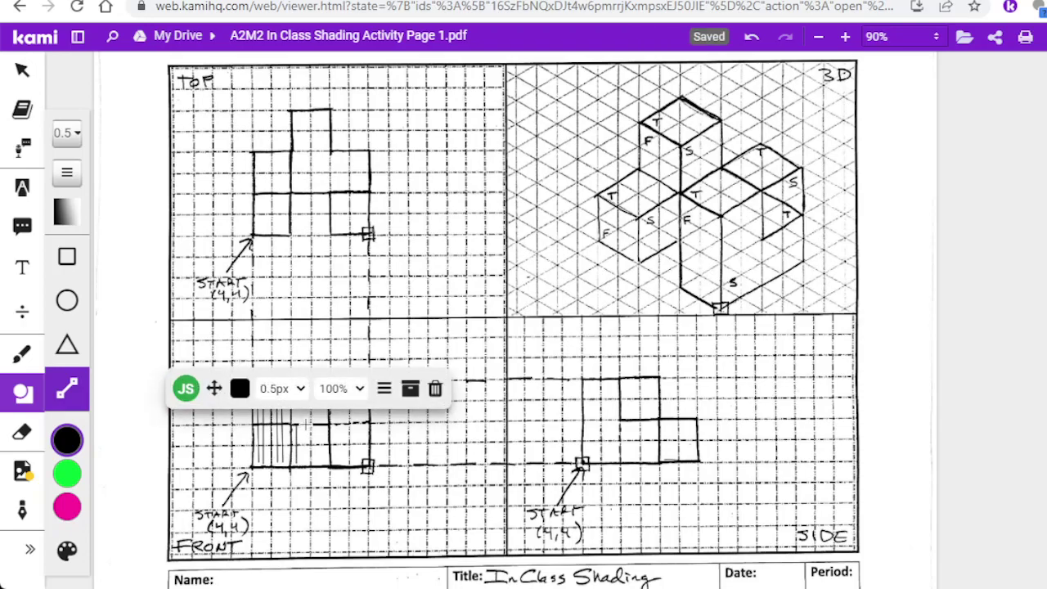
pyautogui.moveTo(304, 422); pyautogui.dragTo(304, 463)
pyautogui.moveTo(320, 407)
pyautogui.mouseDown()
pyautogui.moveTo(309, 427)
pyautogui.moveTo(314, 463)
pyautogui.mouseUp()
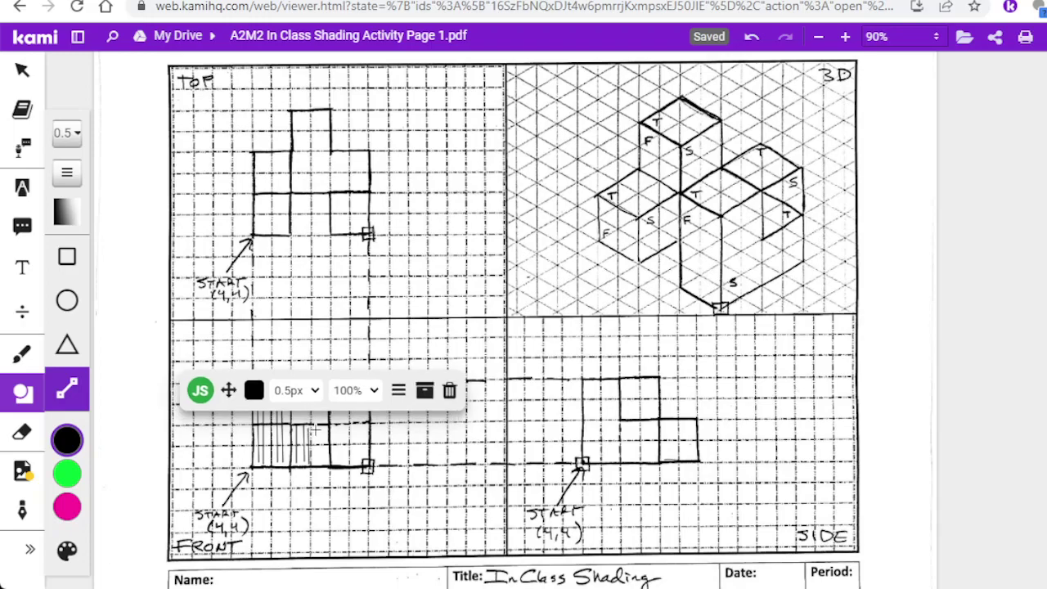
pyautogui.moveTo(314, 429); pyautogui.dragTo(311, 459)
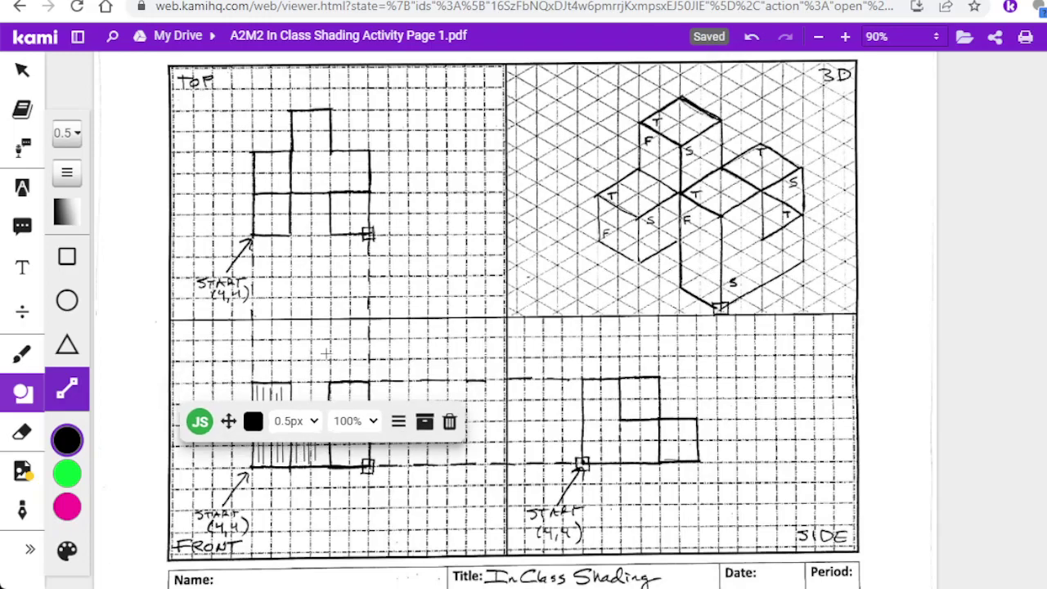
pyautogui.moveTo(321, 426); pyautogui.dragTo(316, 461)
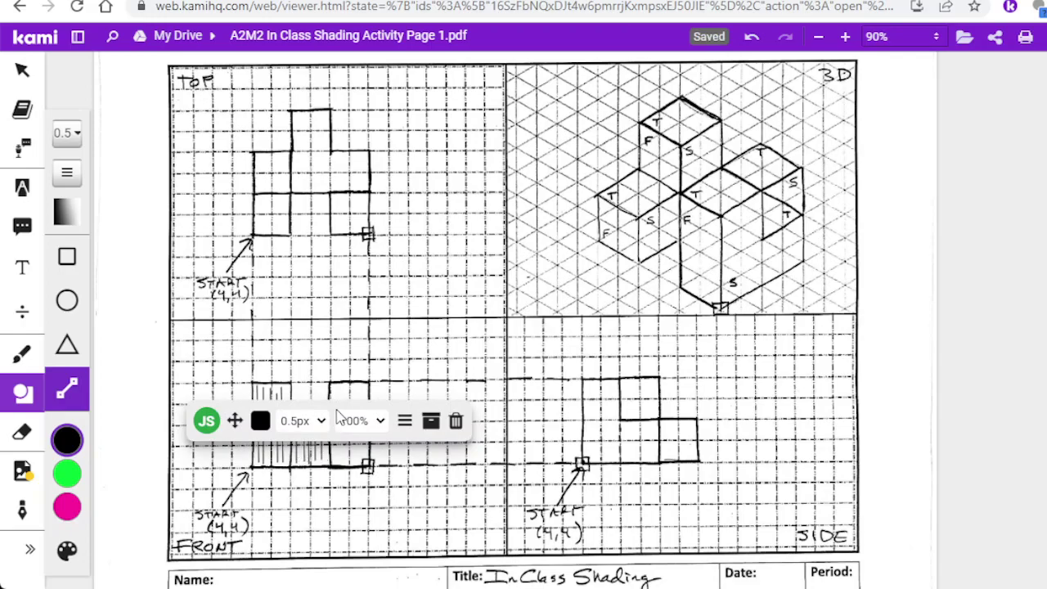
pyautogui.click(348, 468)
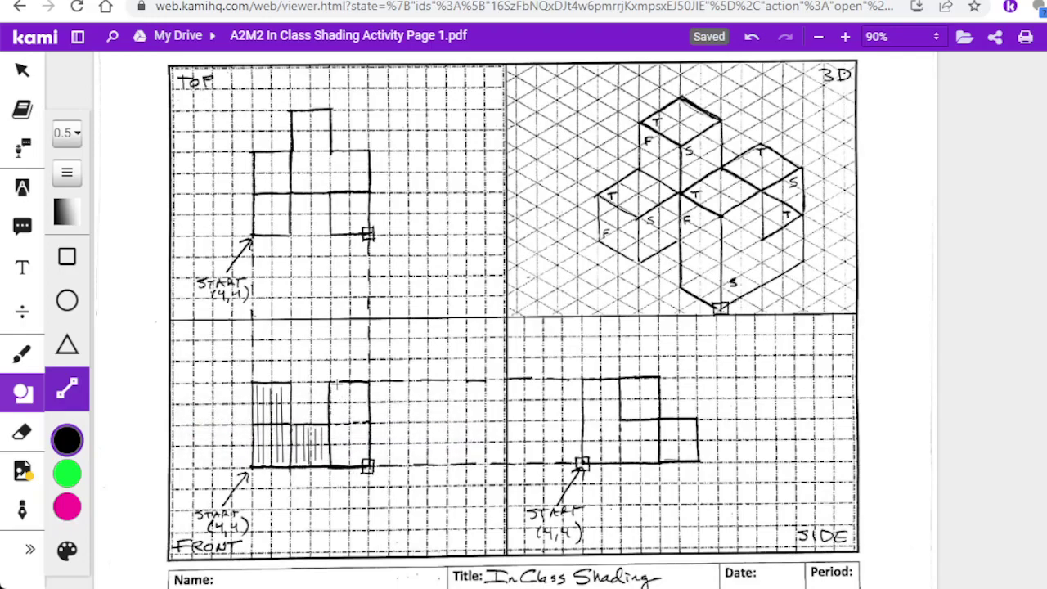
# Step: Shade the two-square-high right column of the front view with vertical lines from its top edge to its base
pyautogui.moveTo(333, 382); pyautogui.dragTo(337, 462)
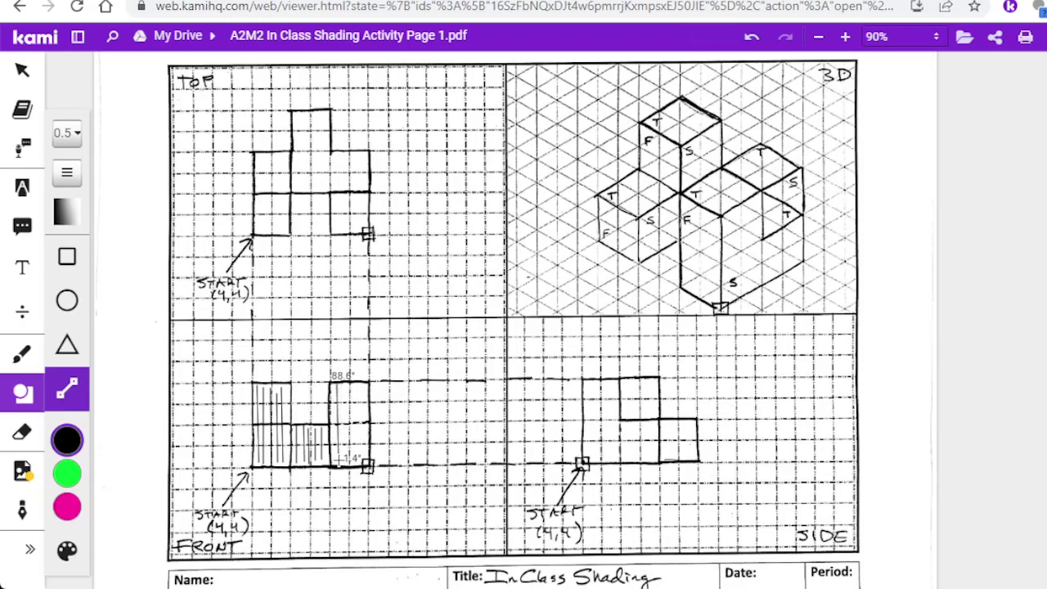
pyautogui.moveTo(336, 462); pyautogui.dragTo(336, 462)
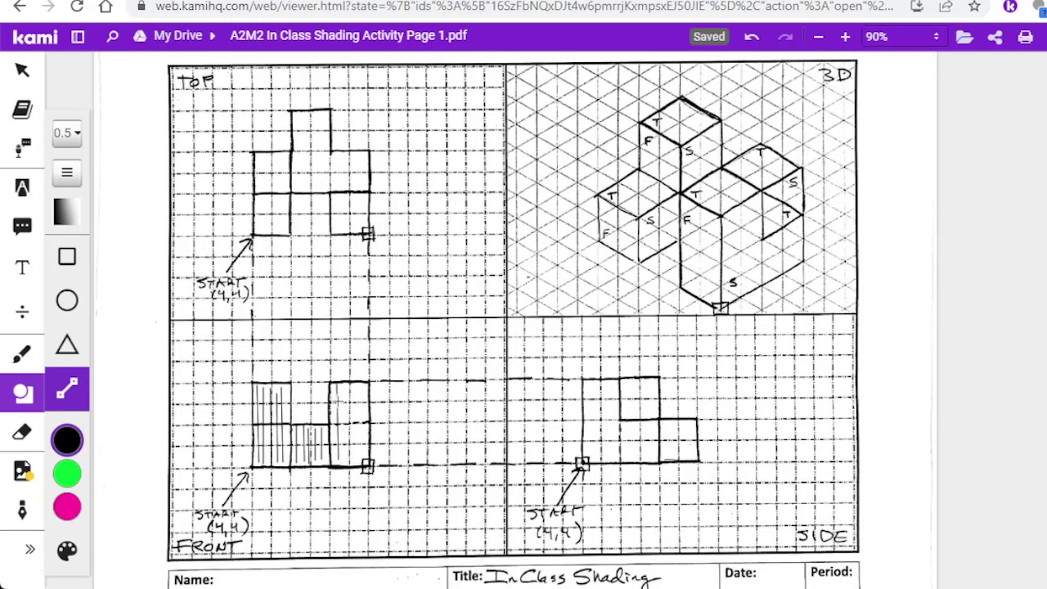
pyautogui.moveTo(347, 382); pyautogui.dragTo(347, 462)
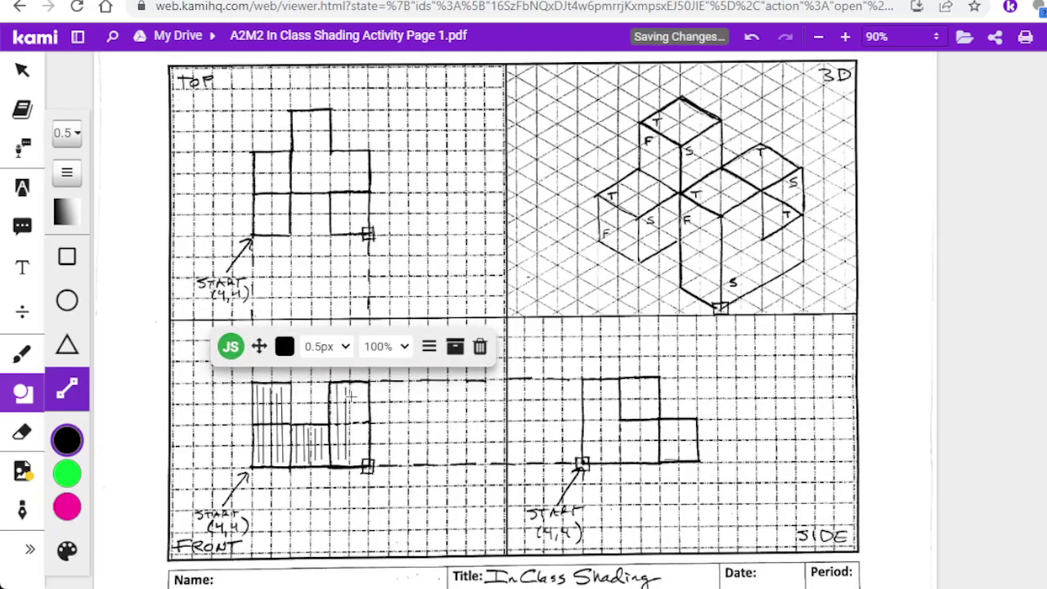
pyautogui.moveTo(355, 382); pyautogui.dragTo(360, 458)
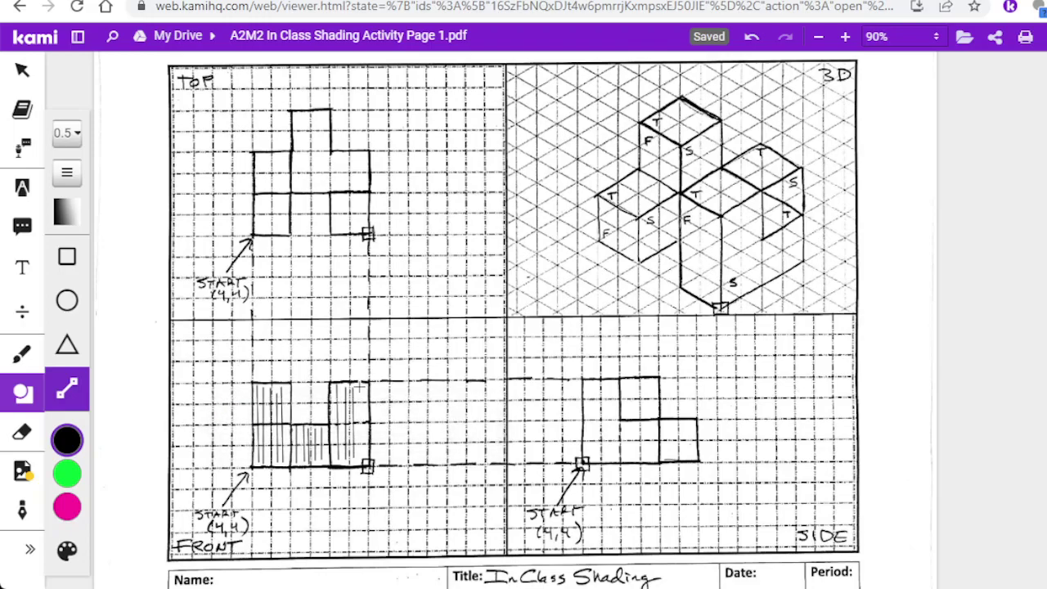
pyautogui.moveTo(365, 380); pyautogui.dragTo(368, 465)
pyautogui.click(326, 448)
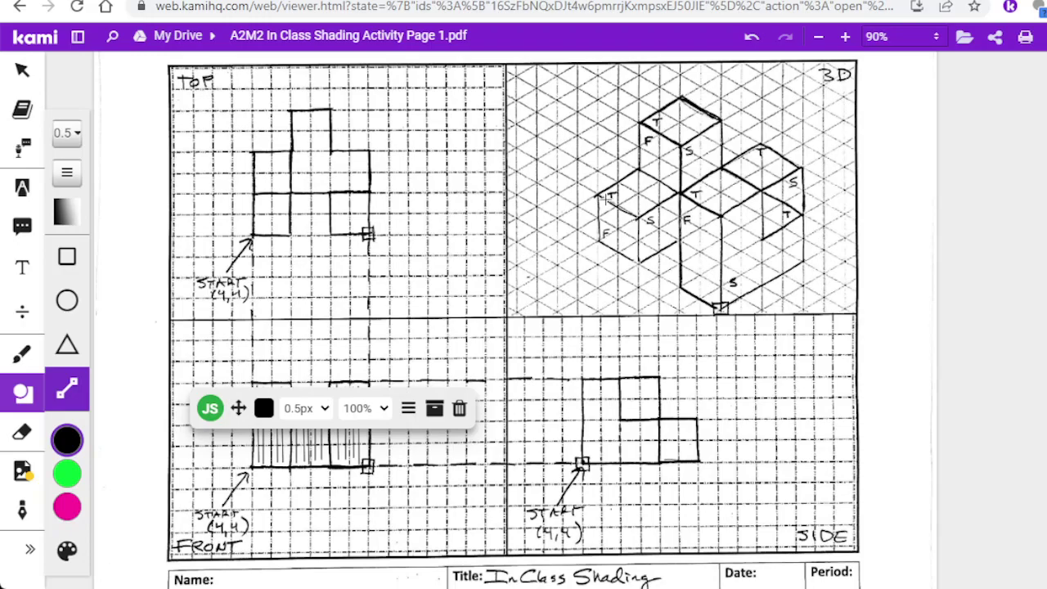
# Step: Shade the F faces of the left cube and the tall front column in the 3D view with vertical lines
pyautogui.moveTo(605, 197); pyautogui.dragTo(603, 237)
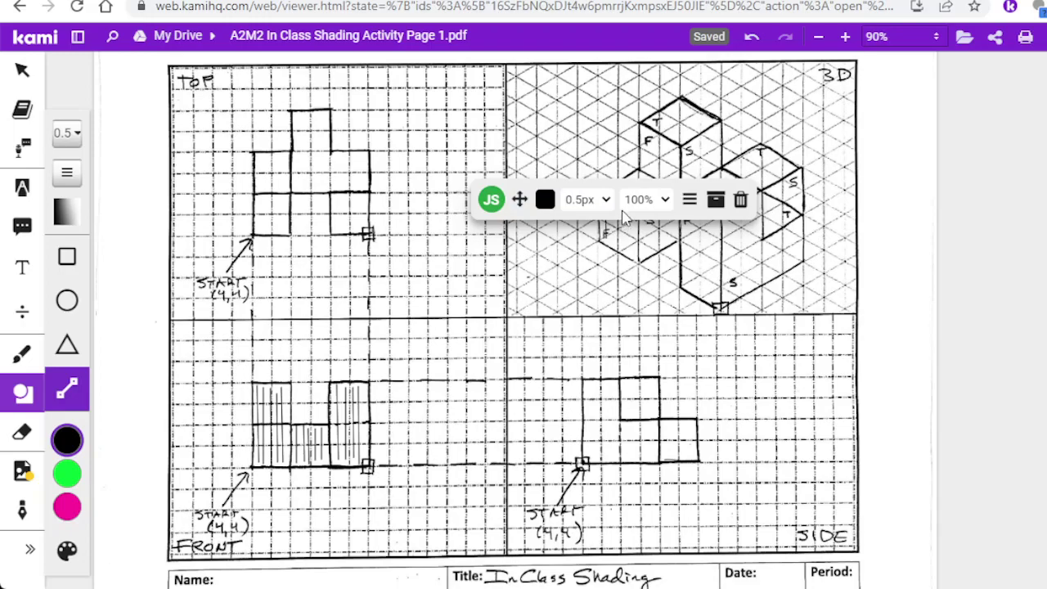
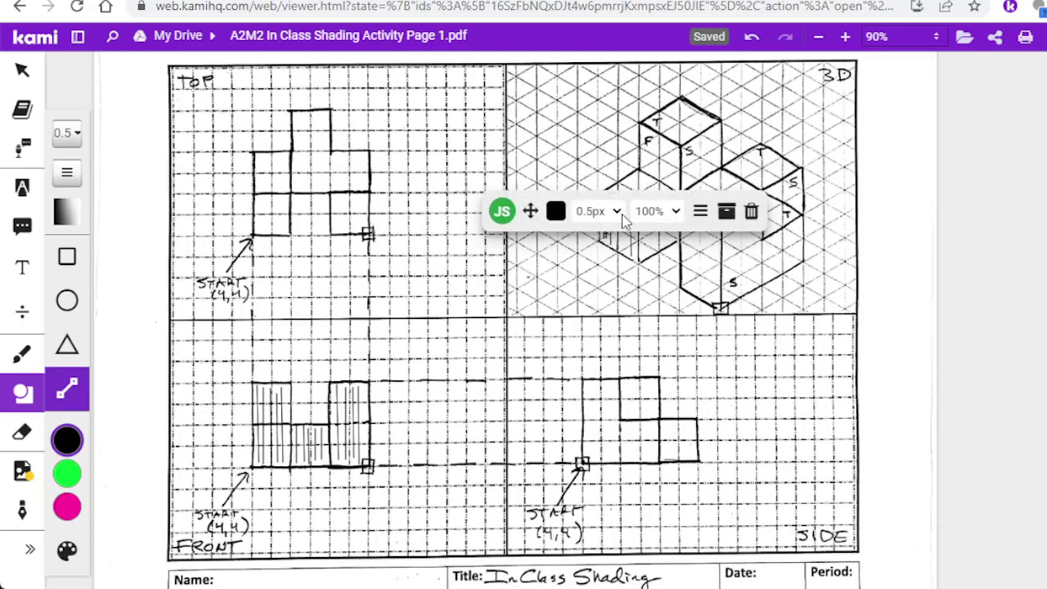
pyautogui.moveTo(621, 209); pyautogui.dragTo(627, 253)
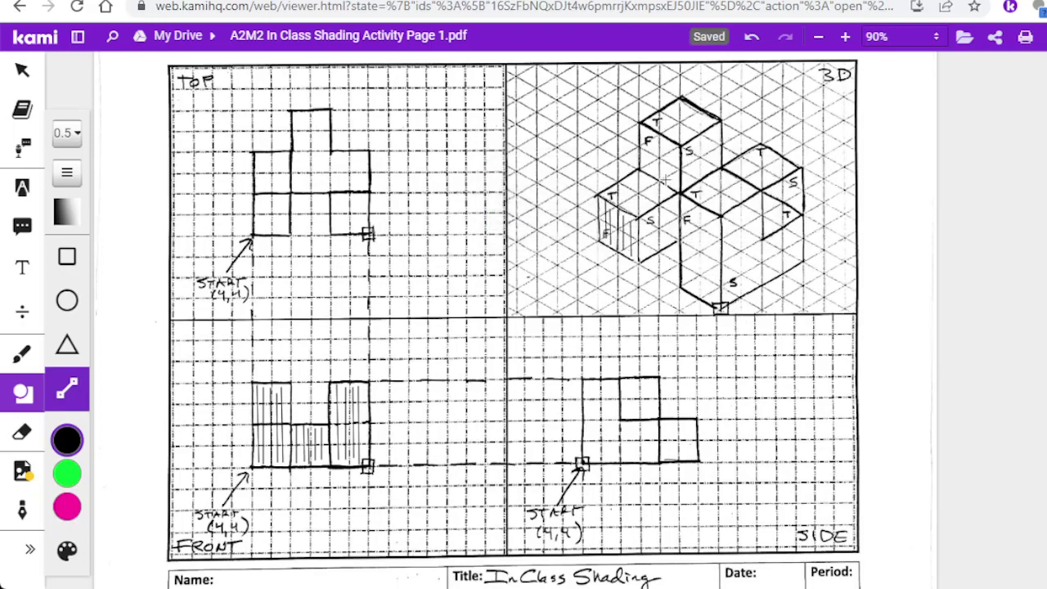
pyautogui.moveTo(683, 196); pyautogui.dragTo(684, 282)
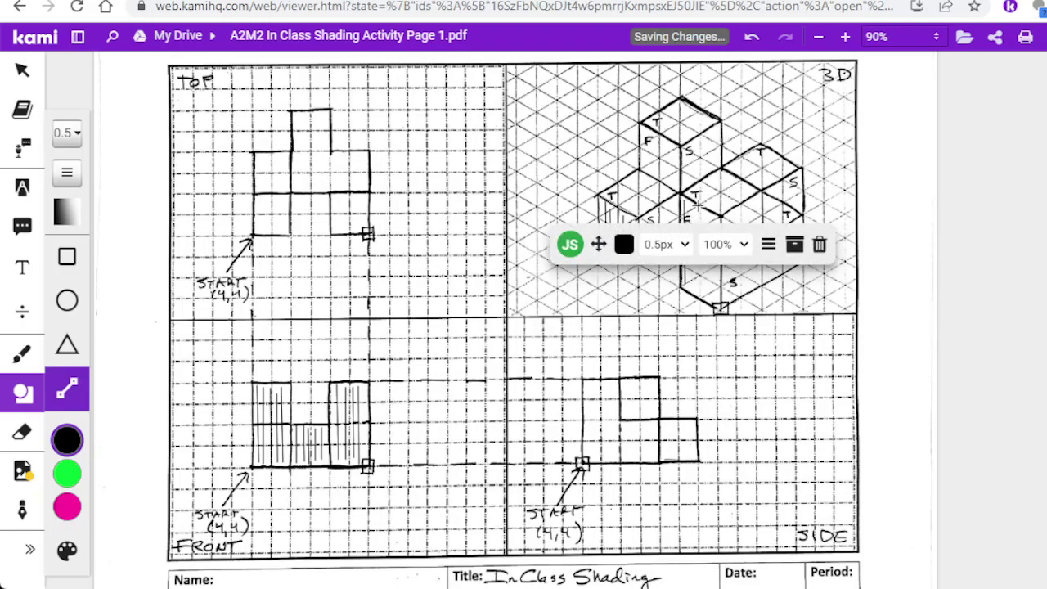
pyautogui.moveTo(689, 196); pyautogui.dragTo(686, 287)
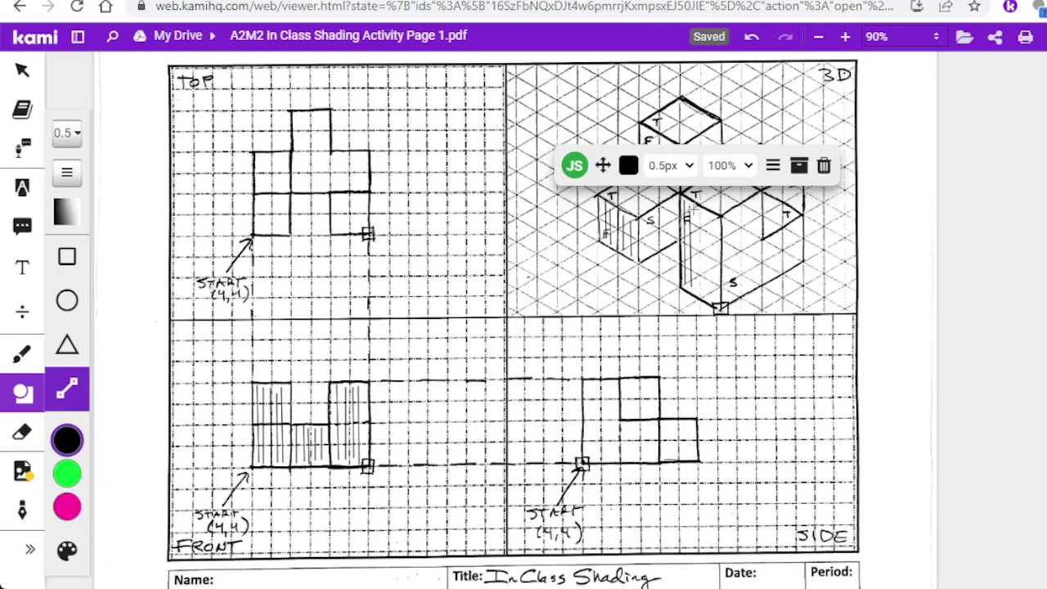
pyautogui.moveTo(694, 211); pyautogui.dragTo(689, 296)
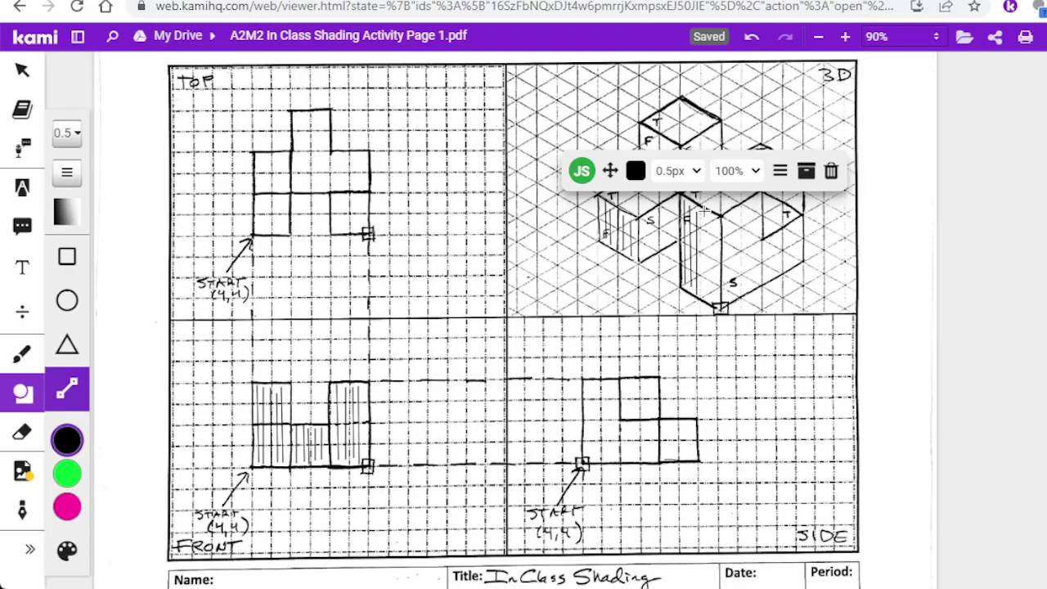
pyautogui.moveTo(705, 210); pyautogui.dragTo(686, 299)
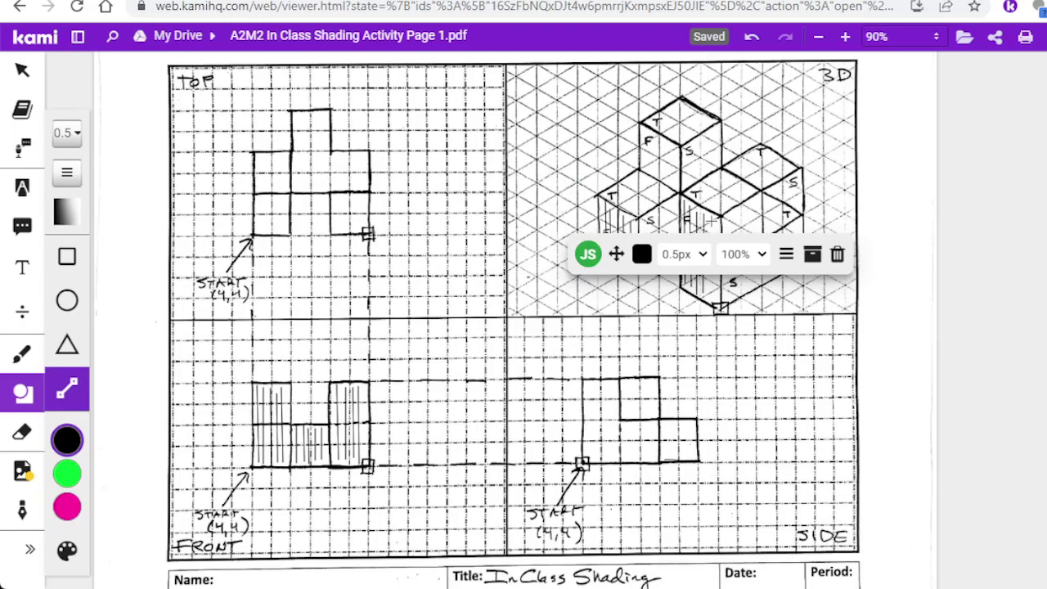
pyautogui.moveTo(711, 209); pyautogui.dragTo(721, 302)
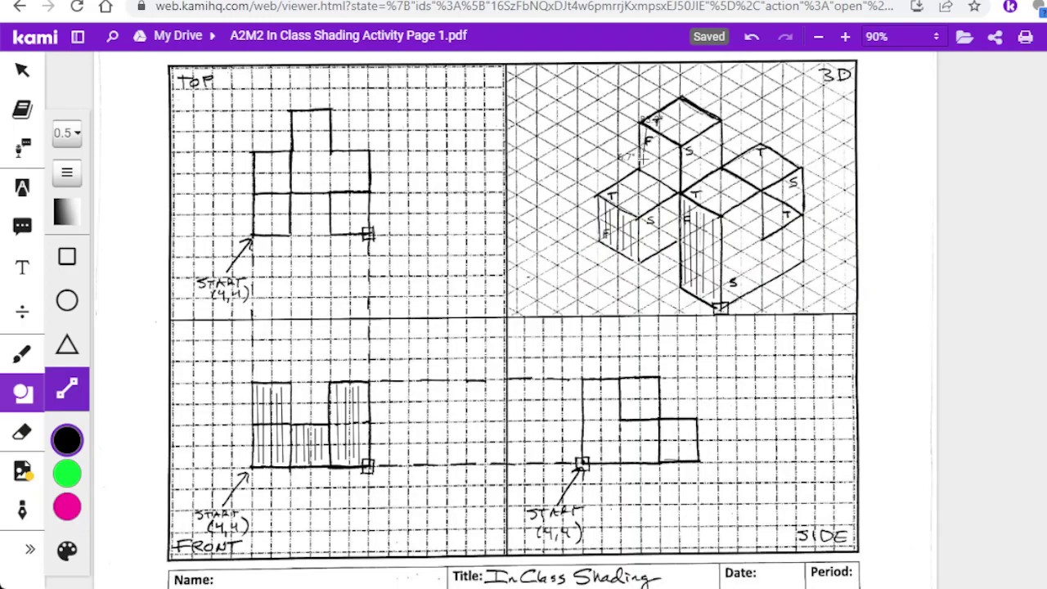
# Step: Shade the F face of the upper back cube in the 3D view with vertical lines and touch up the left cube's F face
pyautogui.moveTo(646, 124)
pyautogui.mouseDown()
pyautogui.moveTo(661, 133)
pyautogui.moveTo(654, 178)
pyautogui.mouseUp()
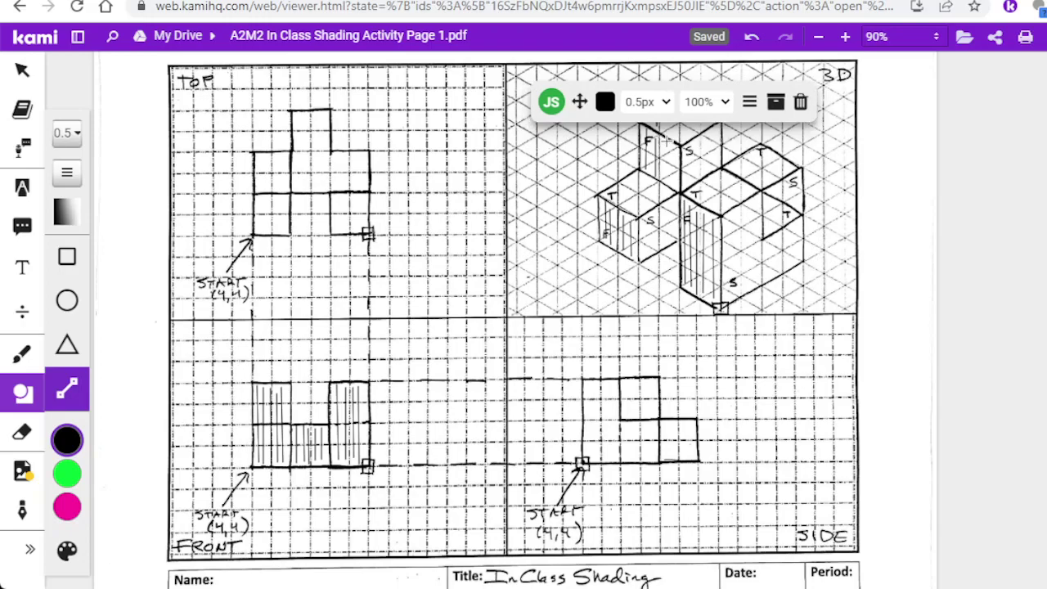
pyautogui.moveTo(659, 131); pyautogui.dragTo(661, 177)
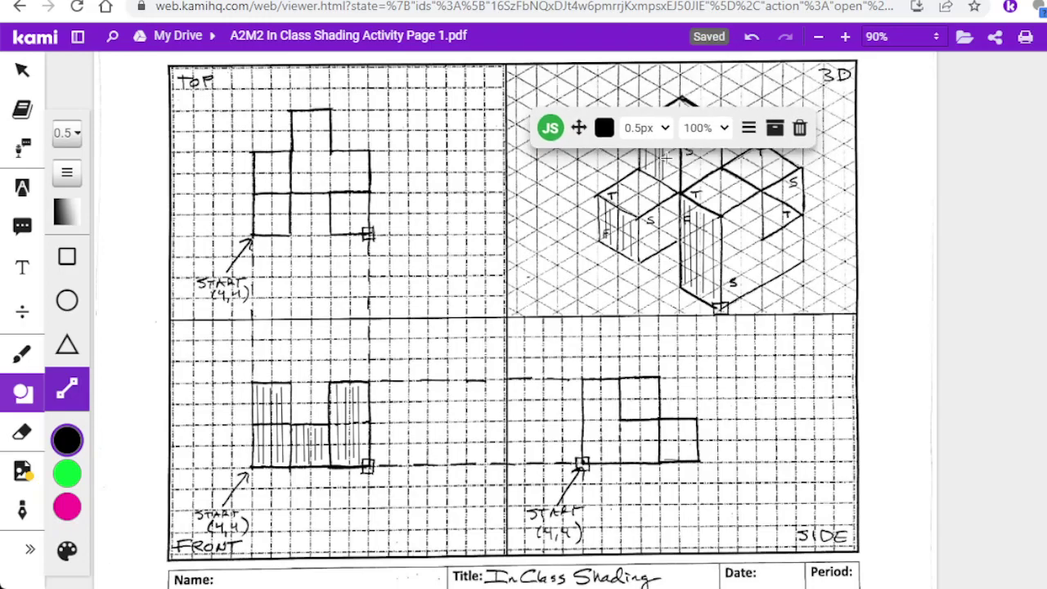
pyautogui.moveTo(672, 149); pyautogui.dragTo(671, 190)
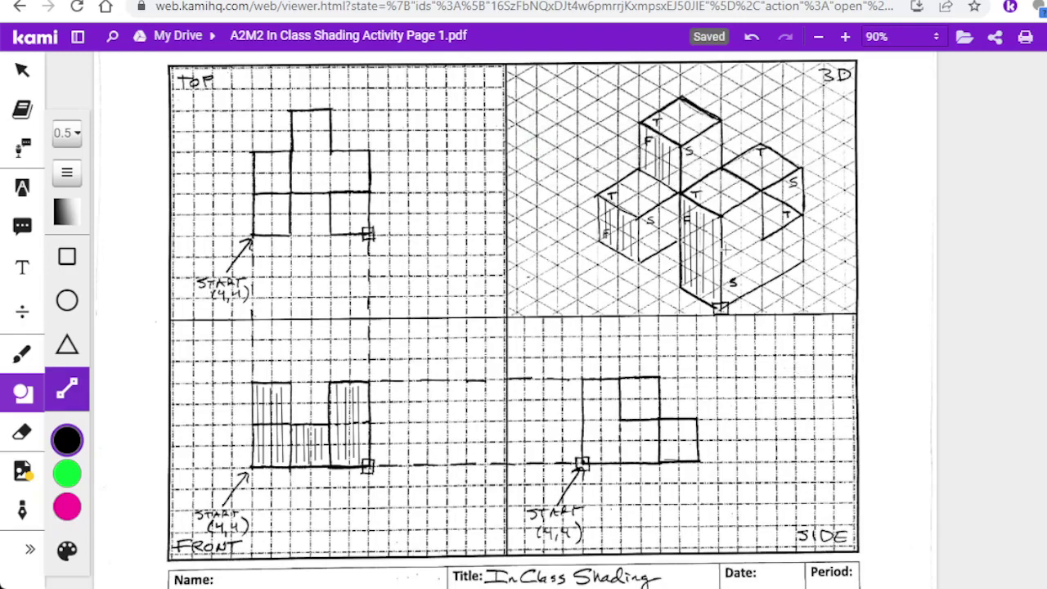
pyautogui.moveTo(617, 230); pyautogui.dragTo(616, 237)
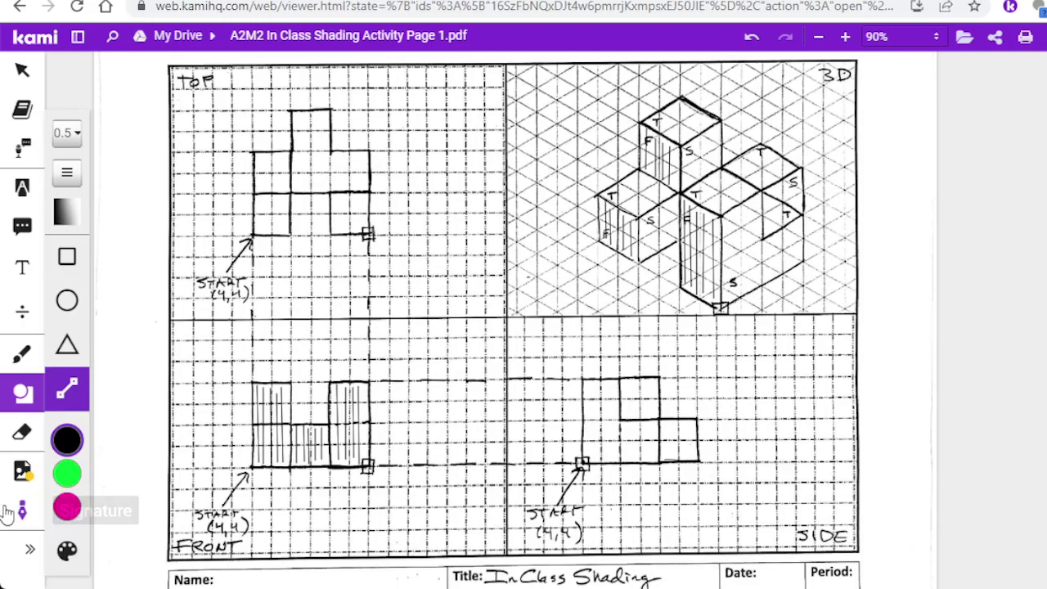
# Step: Replace black in the shape color palette with a light gray from Neutrals and select that gray for freehand drawing
pyautogui.moveTo(98, 462)
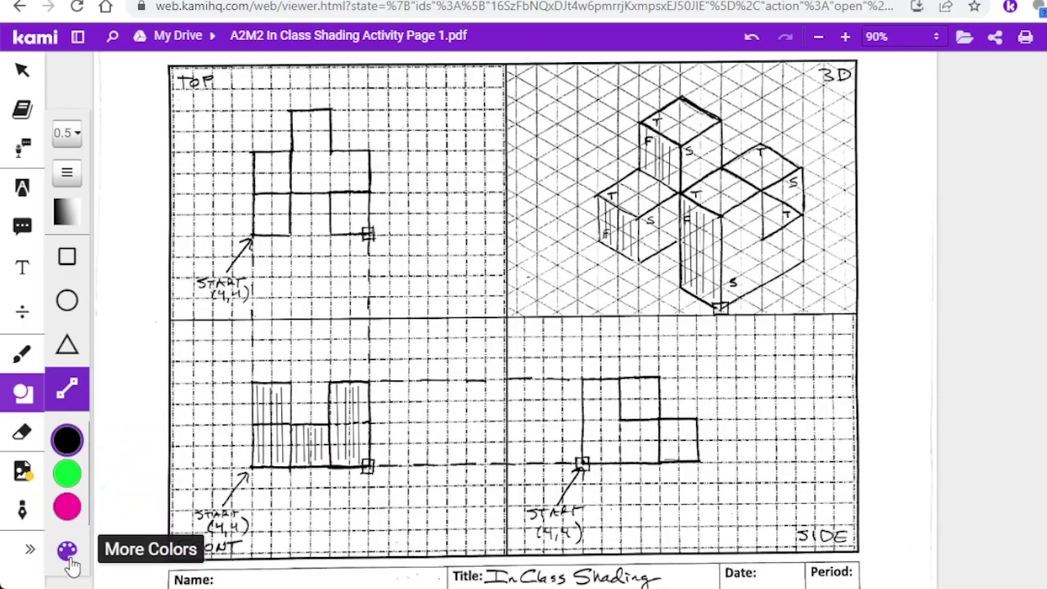
pyautogui.click(70, 562)
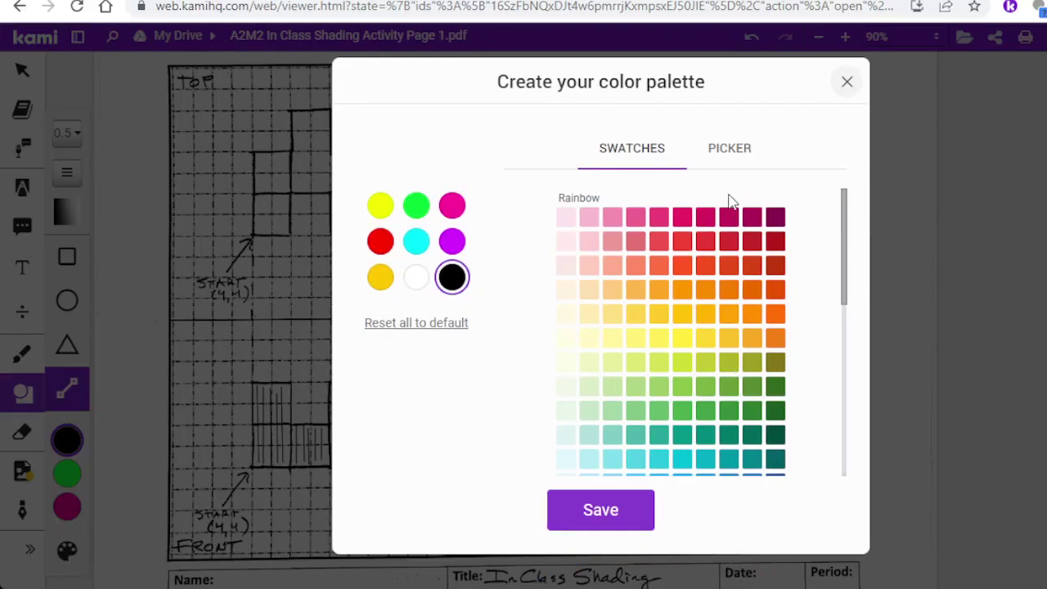
pyautogui.moveTo(848, 259); pyautogui.dragTo(883, 461)
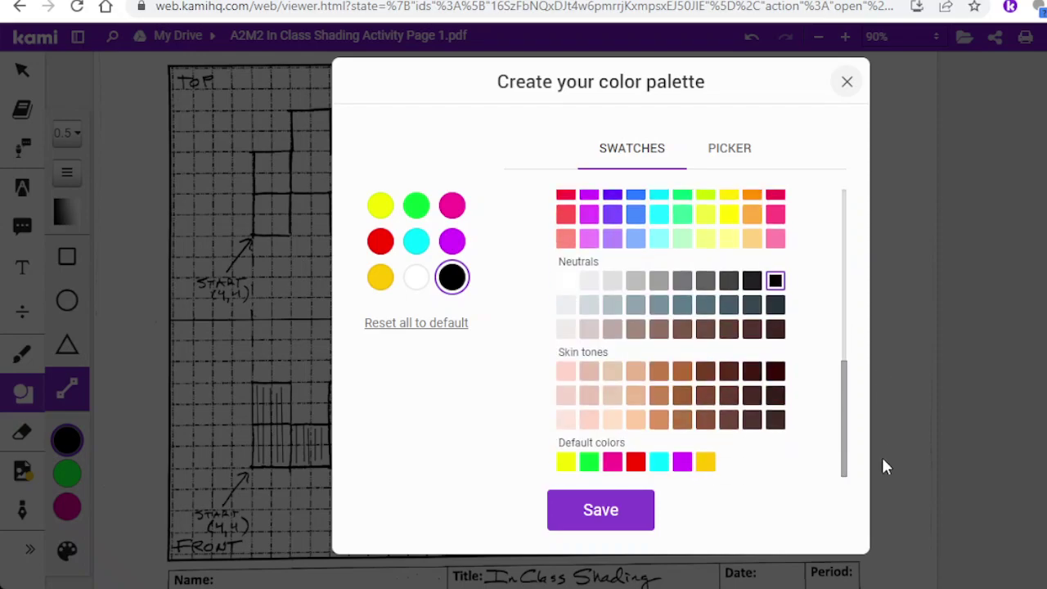
pyautogui.click(637, 283)
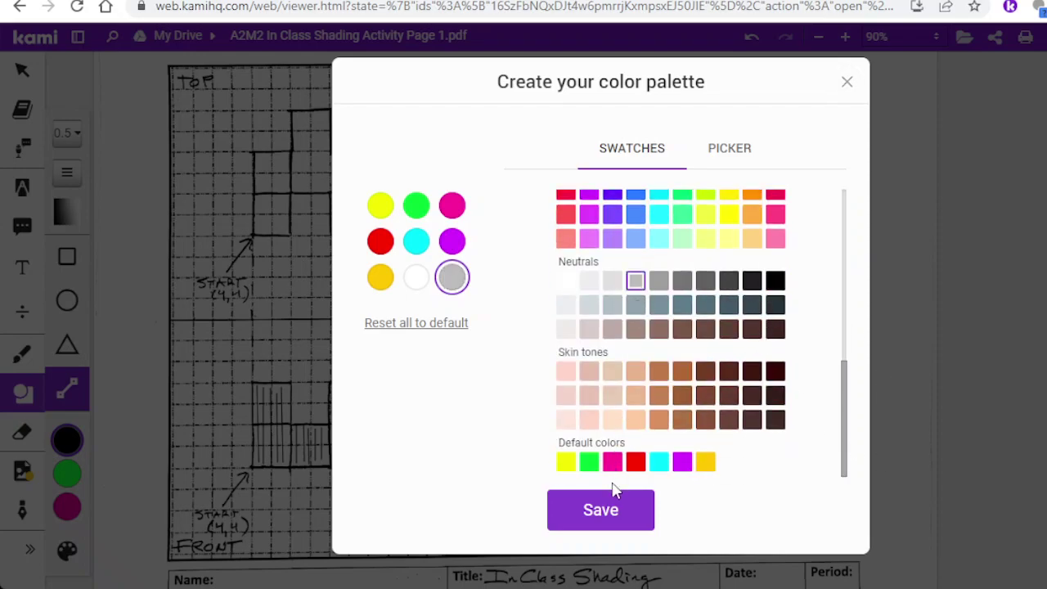
pyautogui.click(603, 515)
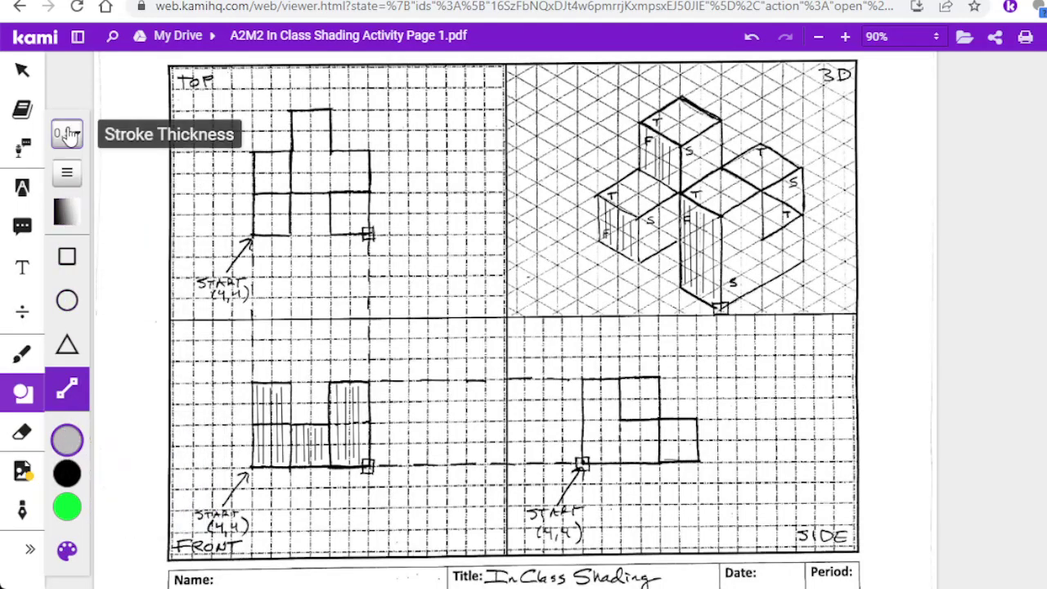
pyautogui.click(22, 359)
pyautogui.click(69, 473)
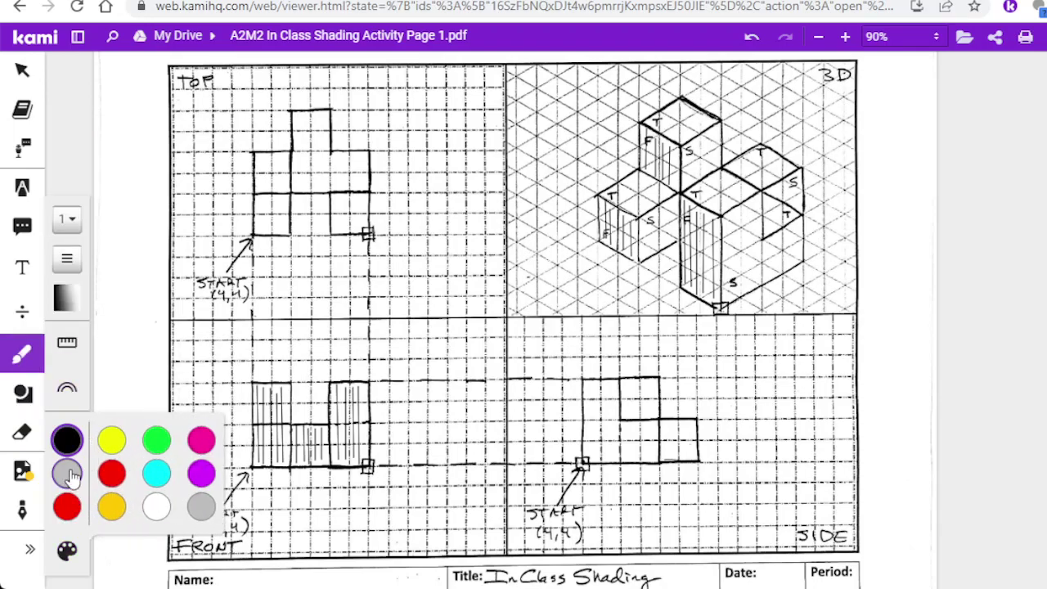
# Step: Try a 2 px freehand gray scribble across the border below the 3D view and erase it
pyautogui.click(69, 220)
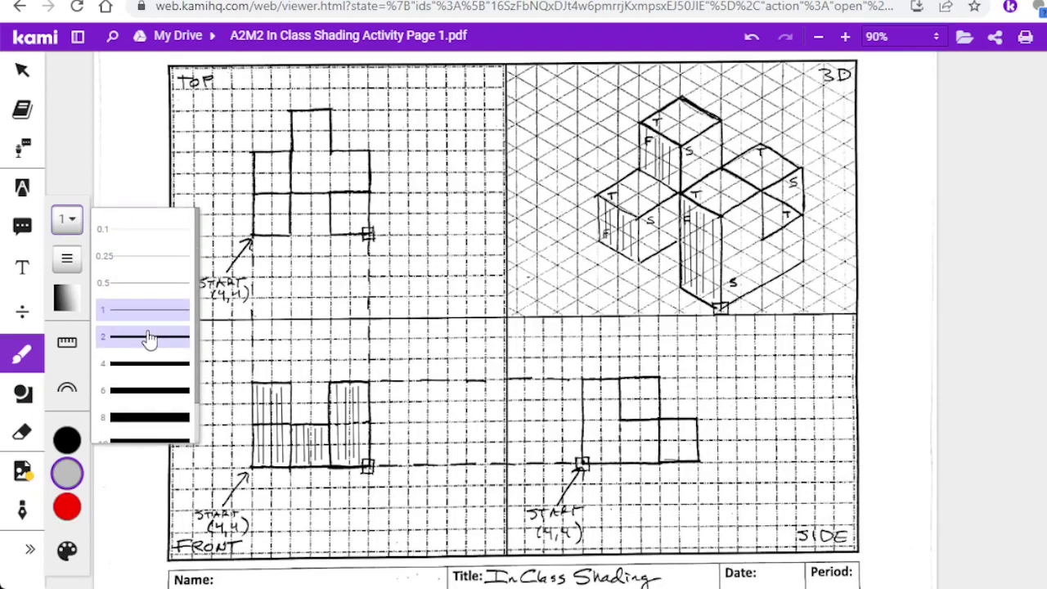
pyautogui.click(148, 337)
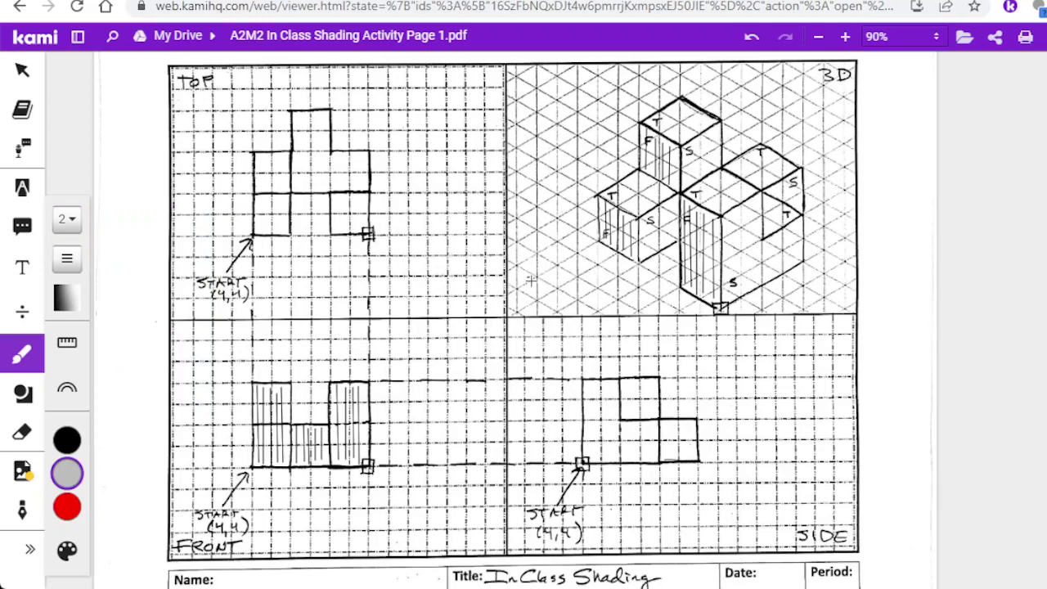
pyautogui.moveTo(821, 303)
pyautogui.mouseDown()
pyautogui.moveTo(752, 360)
pyautogui.moveTo(834, 307)
pyautogui.moveTo(773, 348)
pyautogui.moveTo(813, 326)
pyautogui.mouseUp()
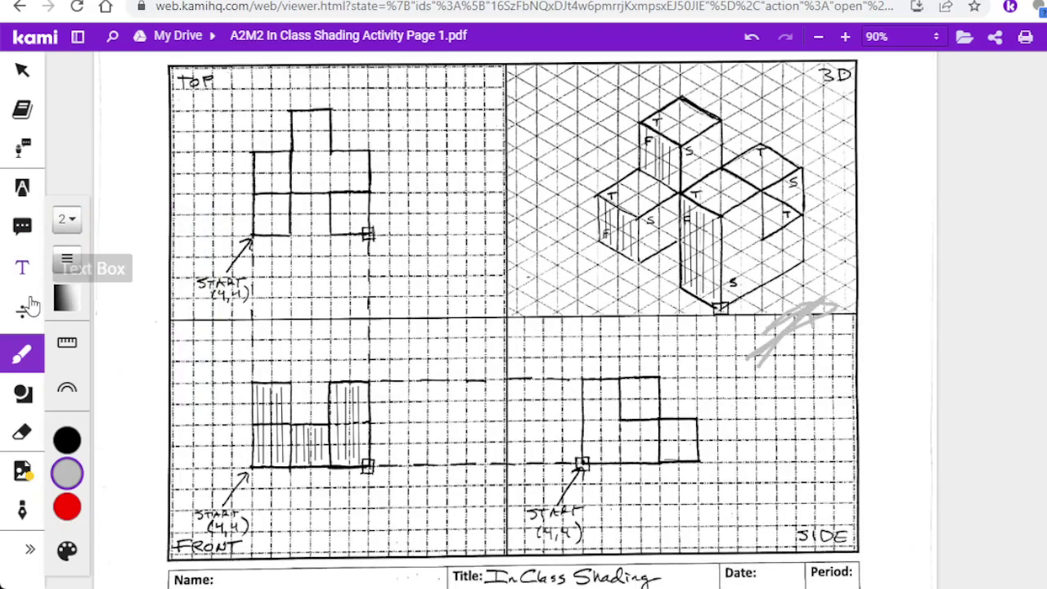
pyautogui.click(23, 433)
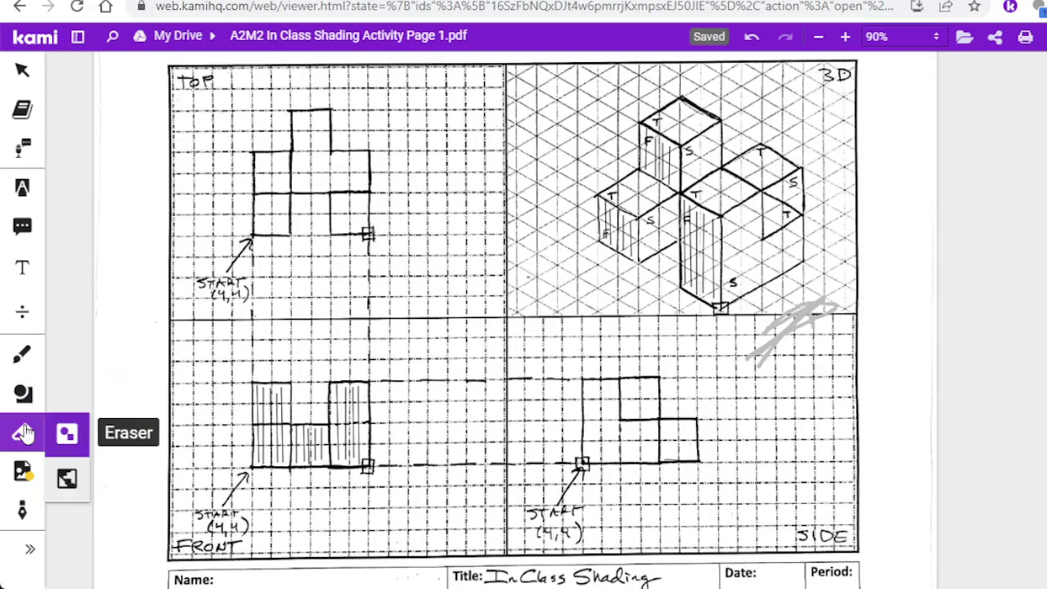
pyautogui.click(775, 330)
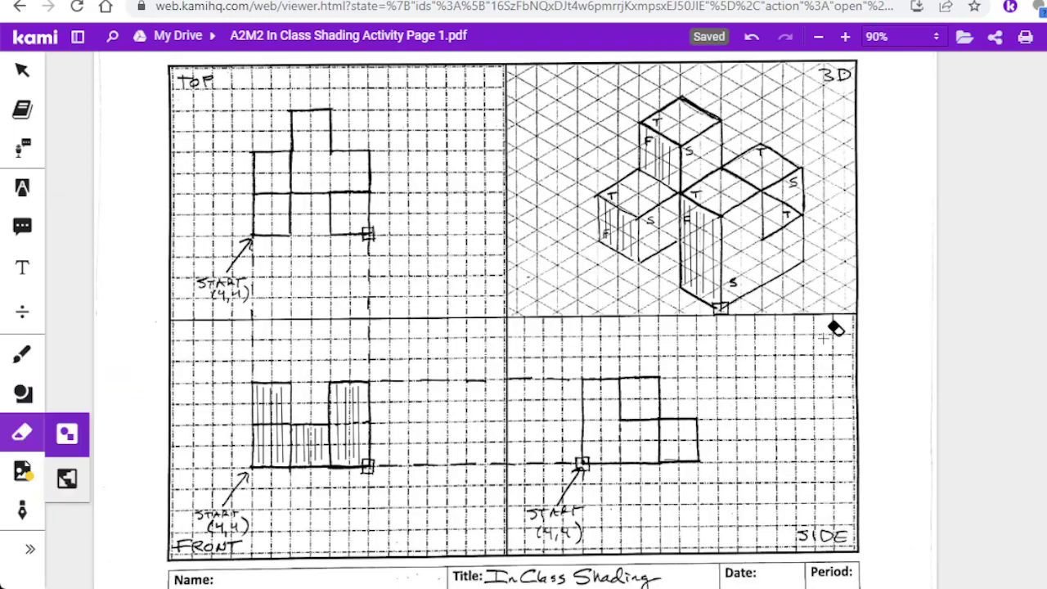
# Step: Try a 4 px stroke by drawing a gray freehand numeral 4 at the upper edge of the side view
pyautogui.click(22, 354)
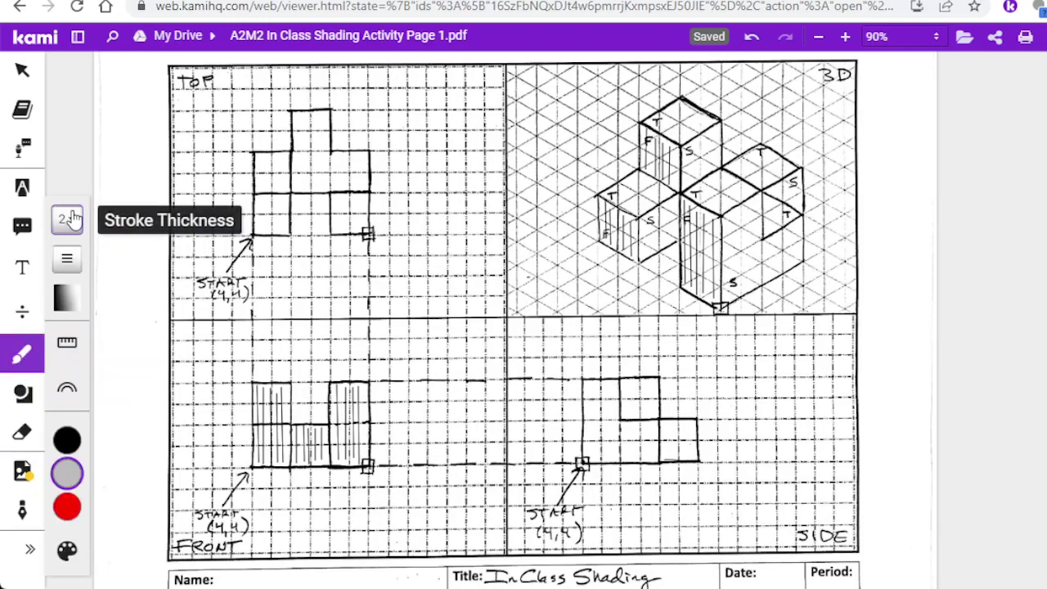
pyautogui.click(68, 221)
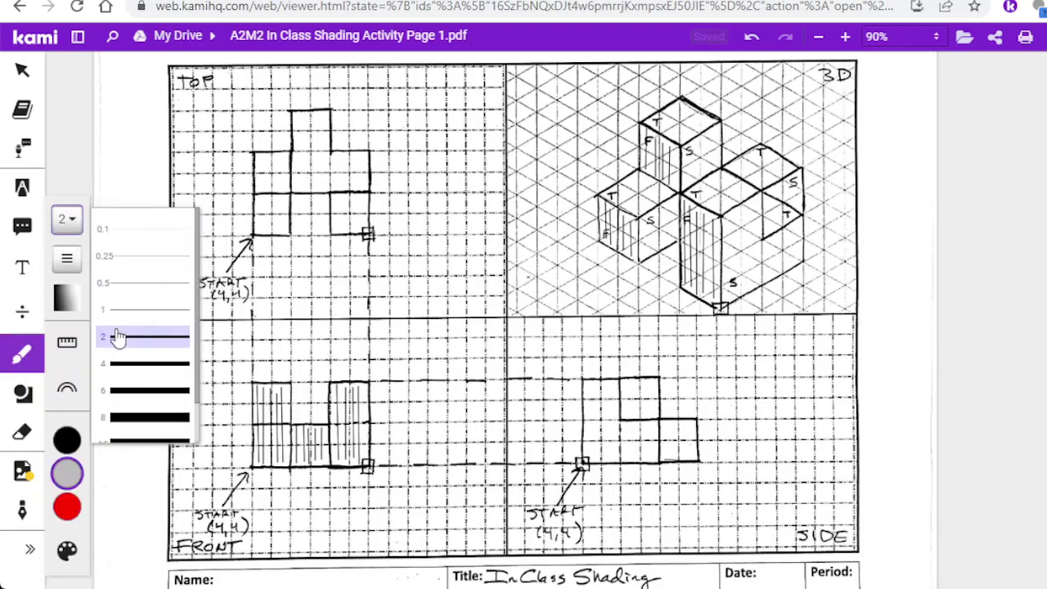
pyautogui.click(123, 361)
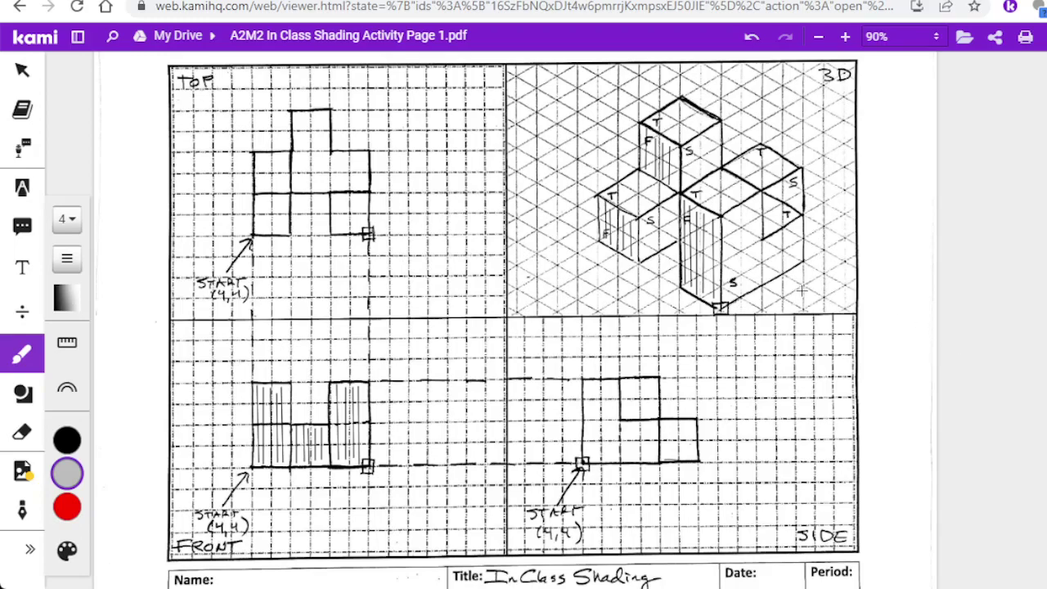
pyautogui.moveTo(800, 296)
pyautogui.mouseDown()
pyautogui.moveTo(791, 375)
pyautogui.moveTo(763, 359)
pyautogui.mouseUp()
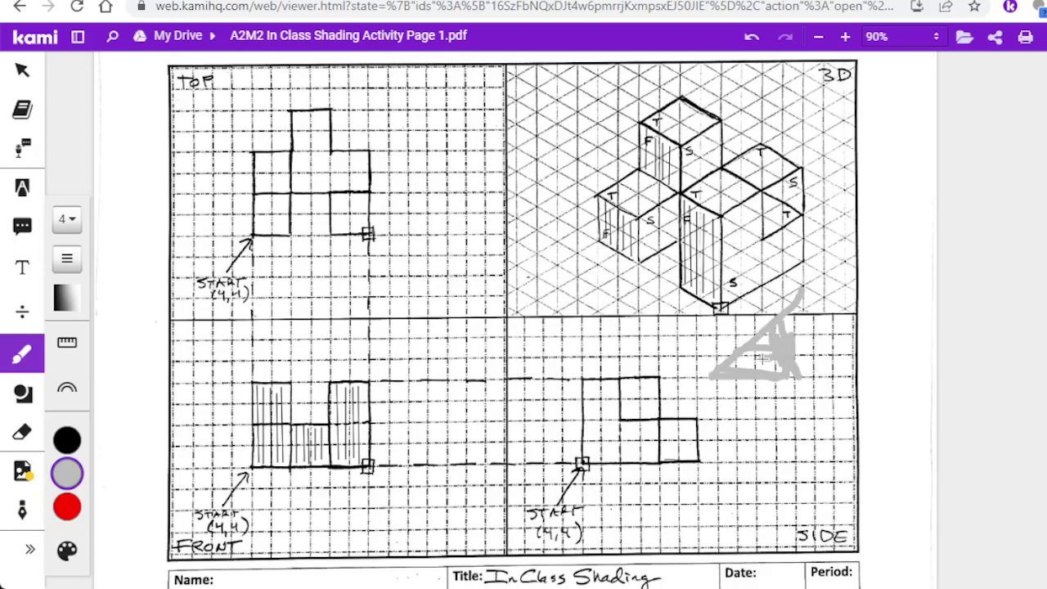
# Step: Set the freehand stroke thickness to 6 px, test it with a numeral 6 in the side view, and erase both test numerals
pyautogui.click(68, 219)
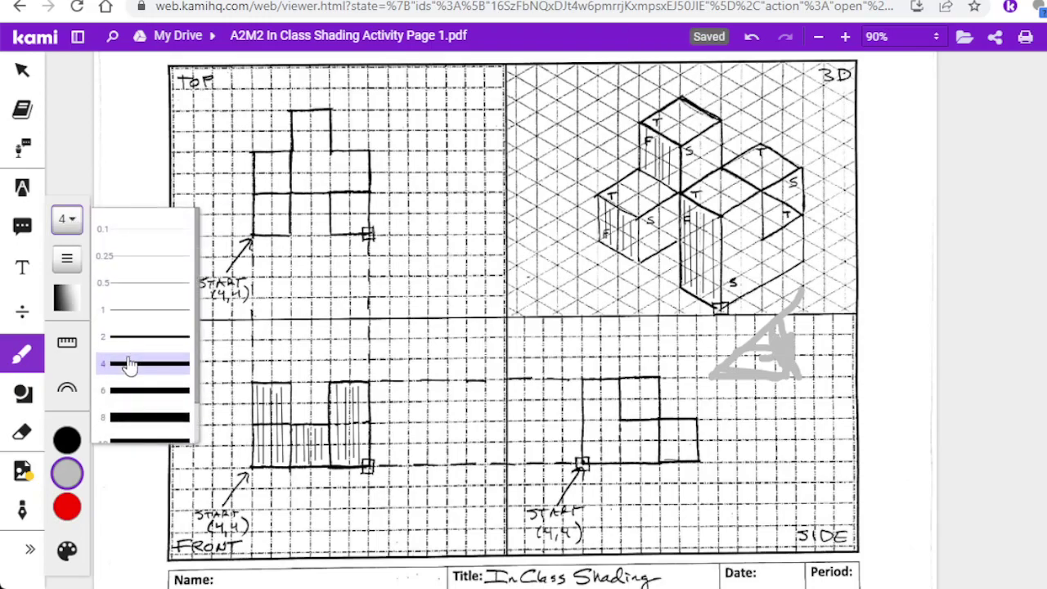
pyautogui.click(136, 391)
pyautogui.moveTo(788, 409)
pyautogui.mouseDown()
pyautogui.moveTo(727, 468)
pyautogui.moveTo(773, 458)
pyautogui.moveTo(768, 465)
pyautogui.mouseUp()
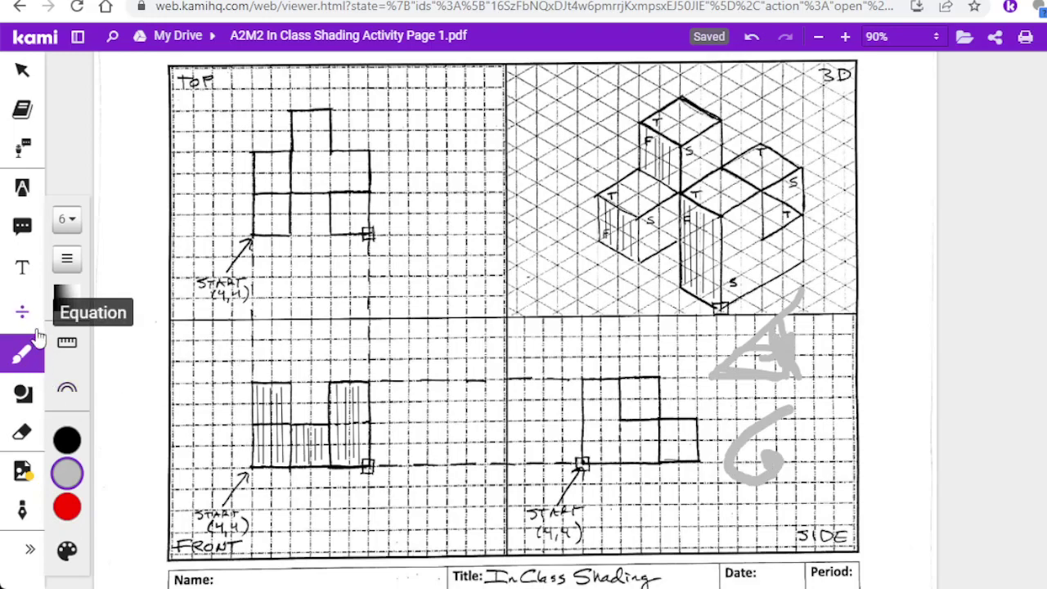
pyautogui.click(23, 431)
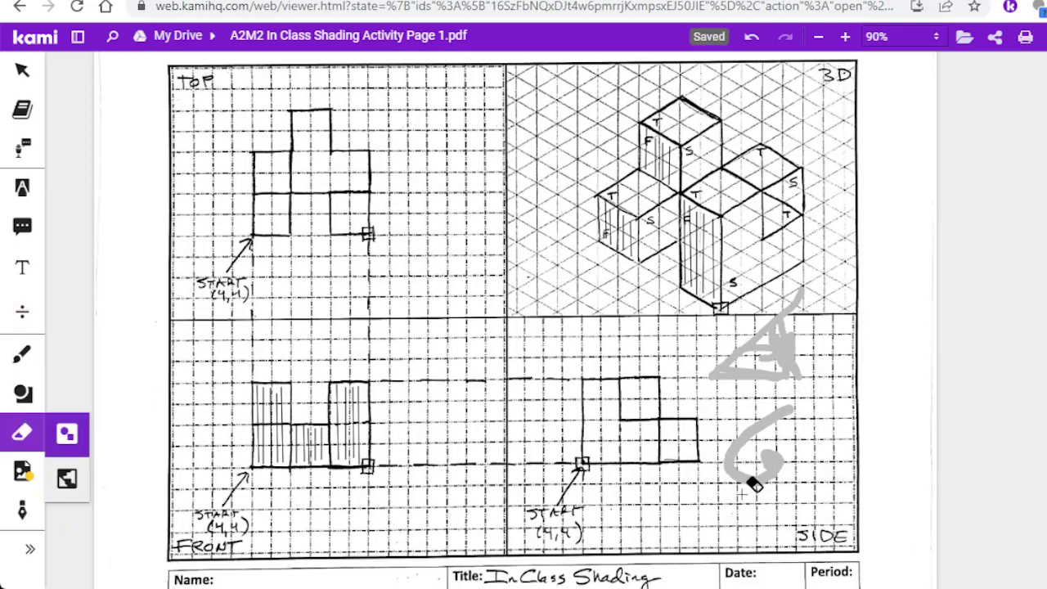
pyautogui.moveTo(753, 484); pyautogui.dragTo(760, 351)
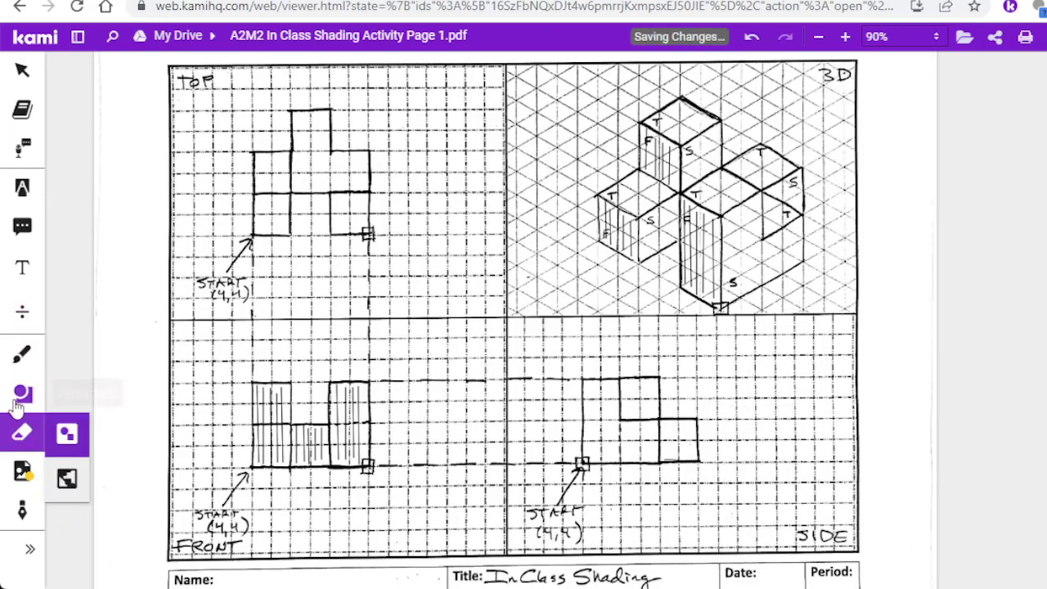
# Step: Shade the S faces of the upper back cube and the left cube in the 3D view solid gray with 6 px freehand strokes
pyautogui.click(21, 358)
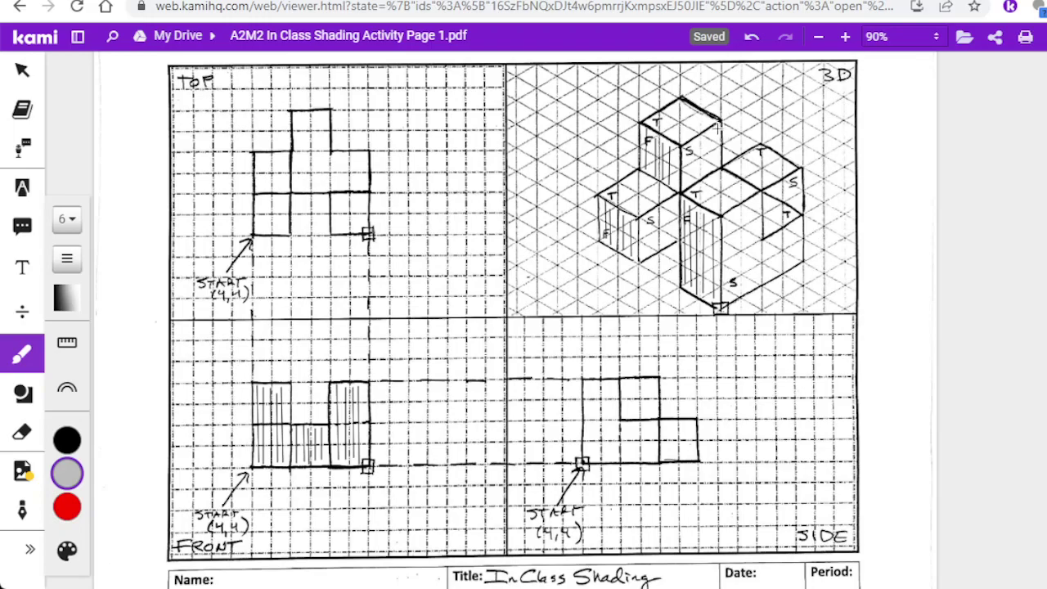
pyautogui.moveTo(720, 123); pyautogui.dragTo(689, 155)
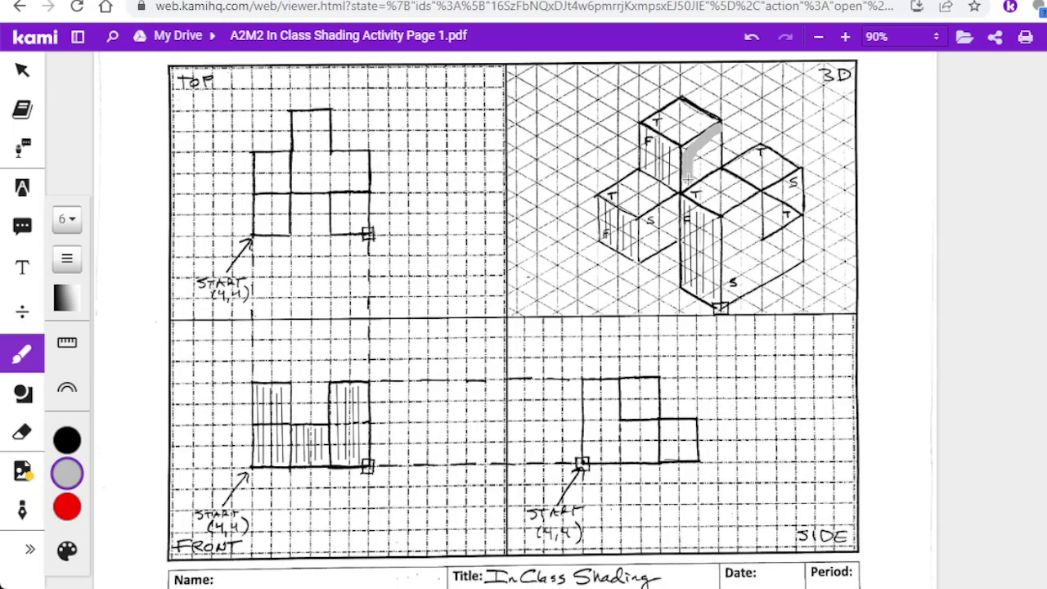
pyautogui.moveTo(698, 172)
pyautogui.mouseDown()
pyautogui.moveTo(719, 151)
pyautogui.moveTo(718, 130)
pyautogui.moveTo(707, 161)
pyautogui.moveTo(710, 141)
pyautogui.moveTo(691, 161)
pyautogui.mouseUp()
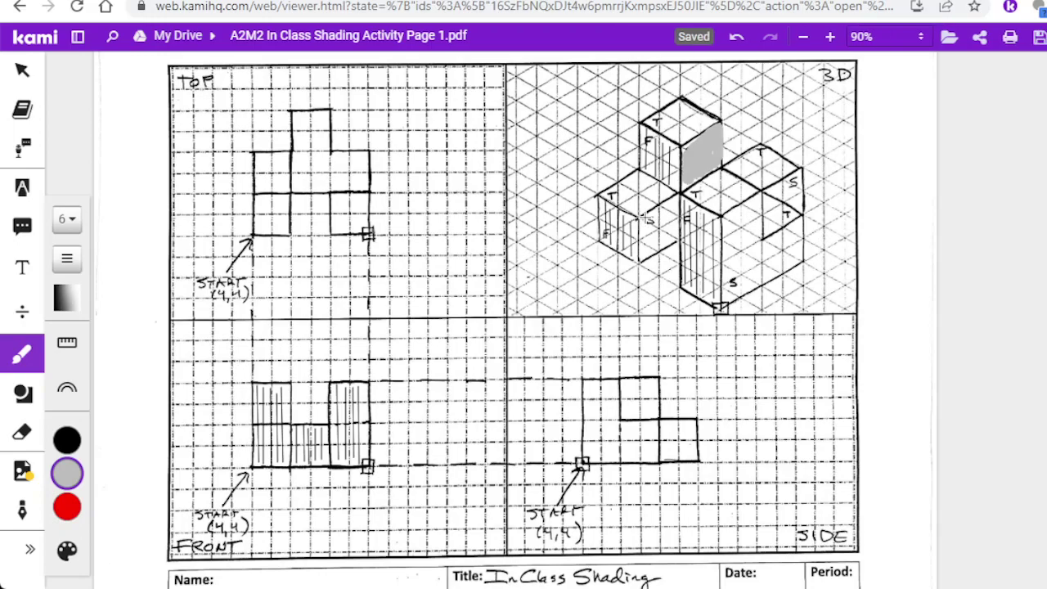
pyautogui.moveTo(646, 220)
pyautogui.mouseDown()
pyautogui.moveTo(644, 251)
pyautogui.moveTo(669, 237)
pyautogui.moveTo(673, 203)
pyautogui.moveTo(650, 223)
pyautogui.moveTo(644, 239)
pyautogui.moveTo(677, 207)
pyautogui.moveTo(653, 242)
pyautogui.moveTo(670, 238)
pyautogui.mouseUp()
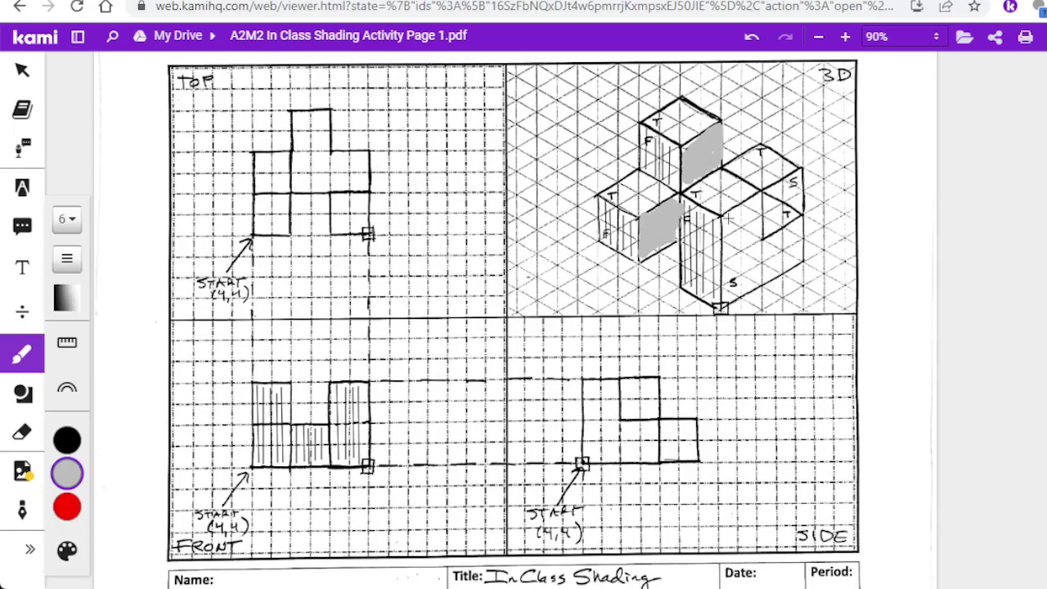
# Step: Shade the large L-shaped S face of the right block and the small S face above its notch solid gray
pyautogui.moveTo(726, 215)
pyautogui.mouseDown()
pyautogui.moveTo(725, 299)
pyautogui.moveTo(754, 268)
pyautogui.moveTo(792, 254)
pyautogui.moveTo(739, 292)
pyautogui.mouseUp()
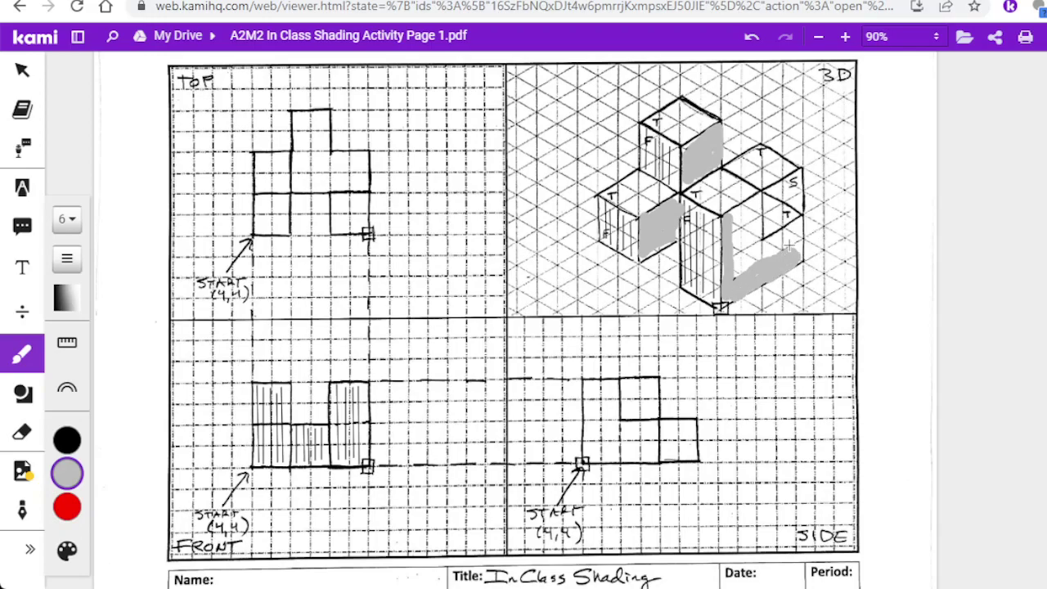
pyautogui.moveTo(796, 221)
pyautogui.mouseDown()
pyautogui.moveTo(793, 247)
pyautogui.moveTo(794, 229)
pyautogui.moveTo(736, 275)
pyautogui.moveTo(737, 224)
pyautogui.moveTo(747, 254)
pyautogui.moveTo(759, 202)
pyautogui.moveTo(736, 216)
pyautogui.moveTo(756, 245)
pyautogui.mouseUp()
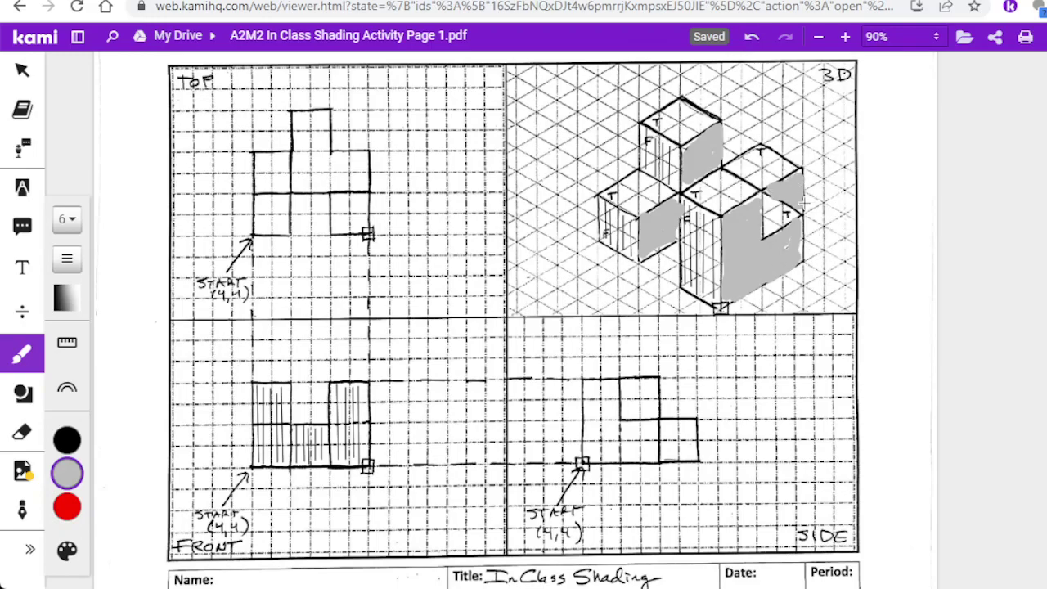
# Step: Erase the gray fill from the small S face above the right block's notch and reshade it with a 4 px freehand stroke
pyautogui.click(25, 434)
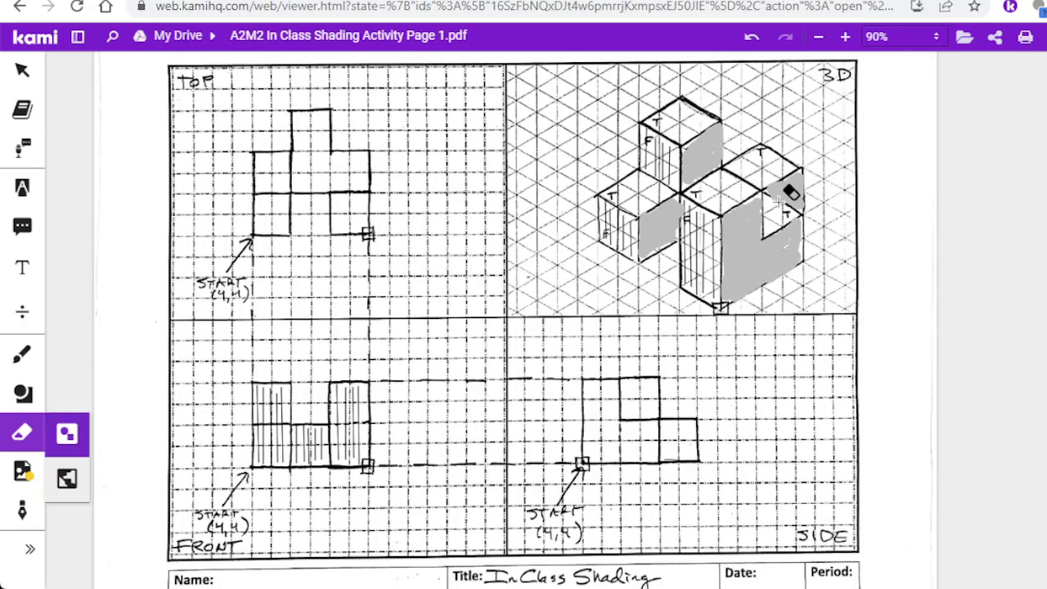
pyautogui.moveTo(778, 200)
pyautogui.mouseDown()
pyautogui.moveTo(787, 187)
pyautogui.moveTo(776, 197)
pyautogui.mouseUp()
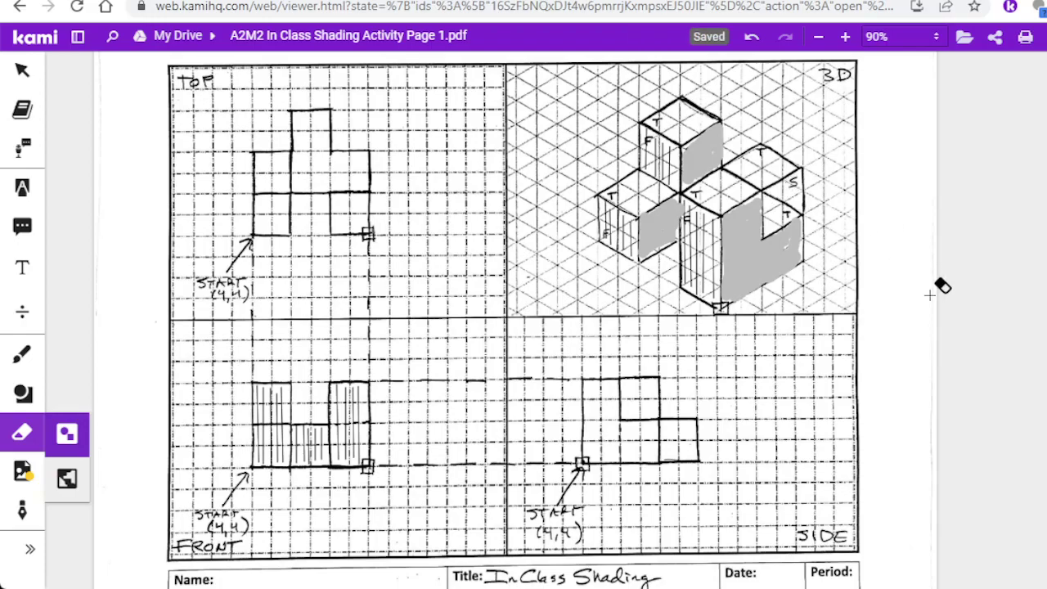
pyautogui.click(22, 356)
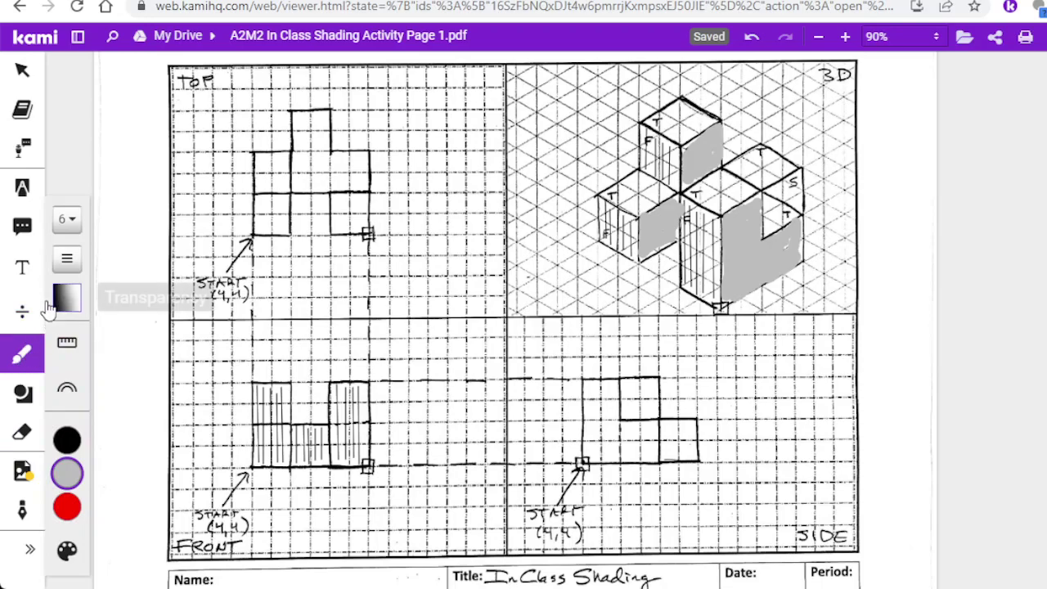
pyautogui.click(67, 218)
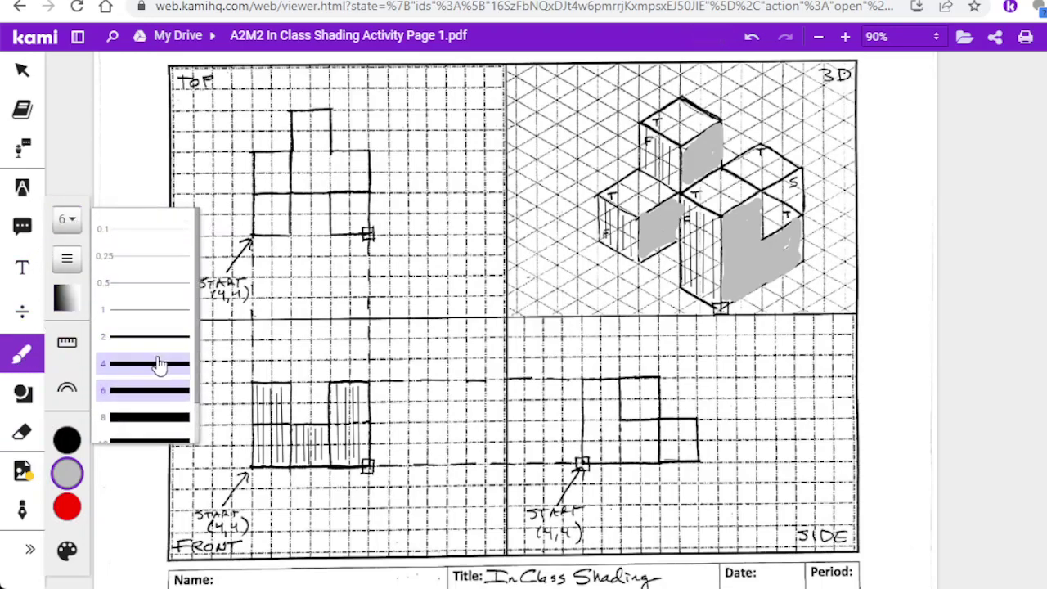
pyautogui.click(159, 363)
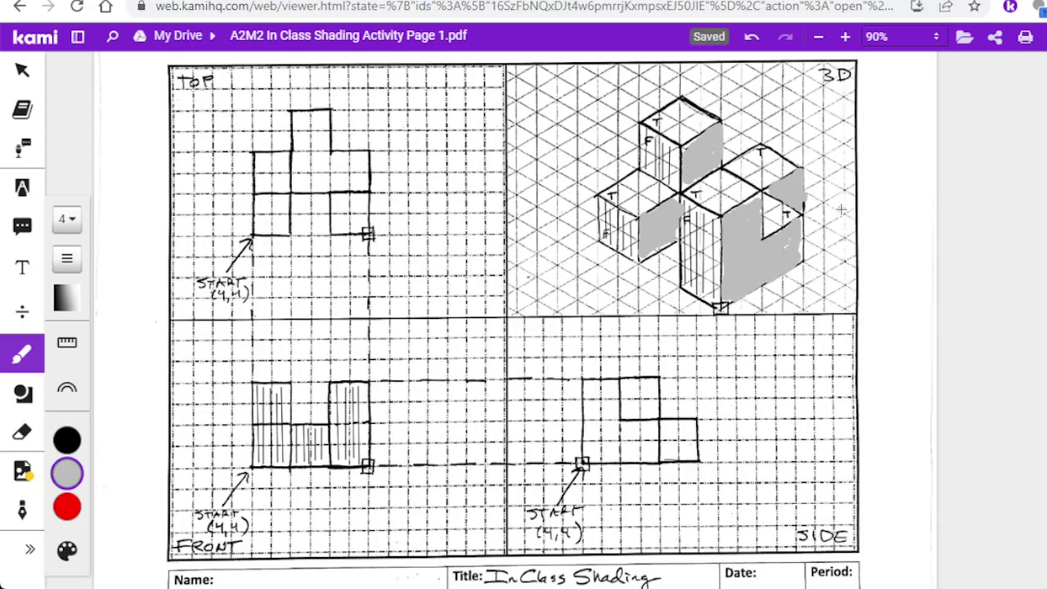
pyautogui.moveTo(851, 210)
pyautogui.mouseDown()
pyautogui.moveTo(794, 353)
pyautogui.moveTo(831, 320)
pyautogui.mouseUp()
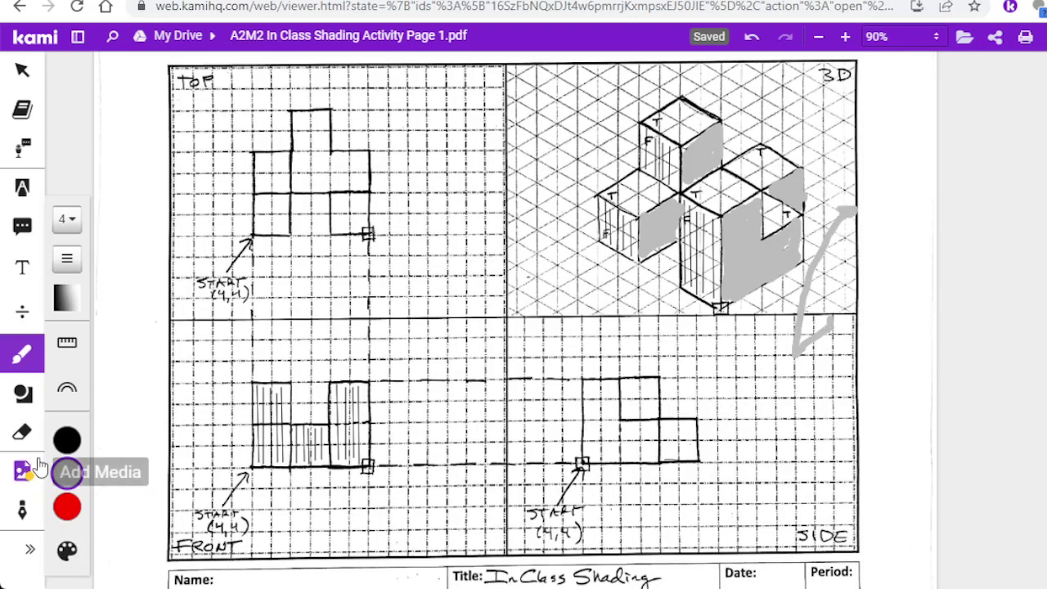
pyautogui.click(27, 431)
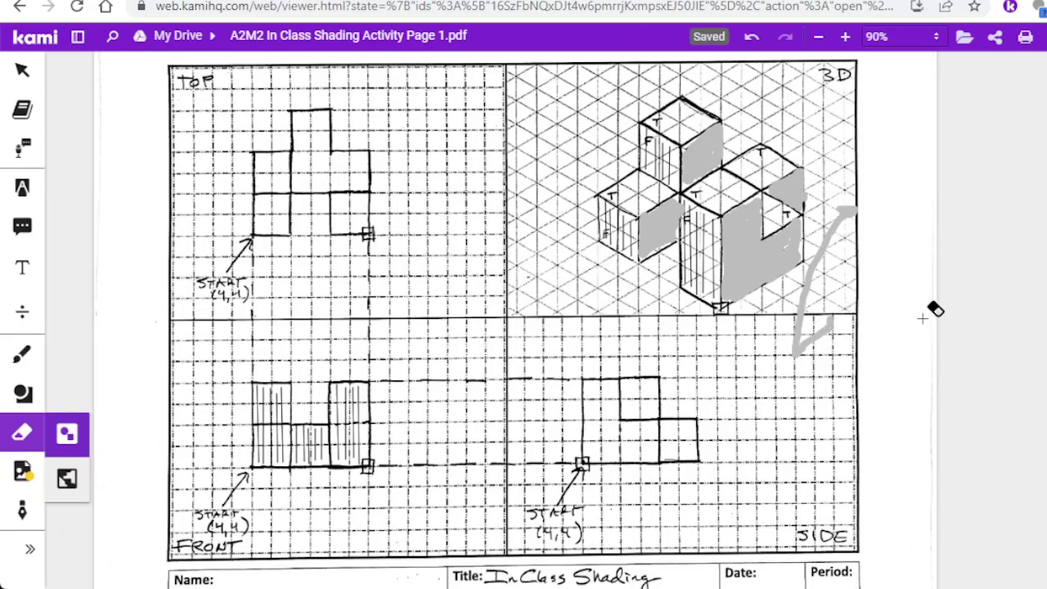
pyautogui.click(815, 330)
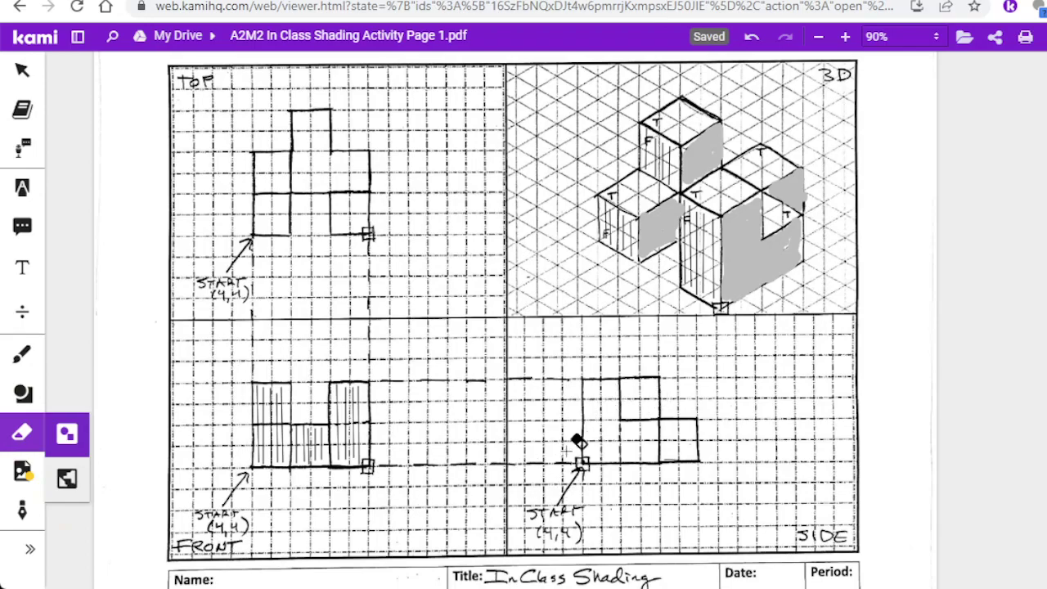
# Step: Try to shade the side view's stepped outline solid gray with 4 px freehand strokes, and erase those strokes
pyautogui.click(22, 353)
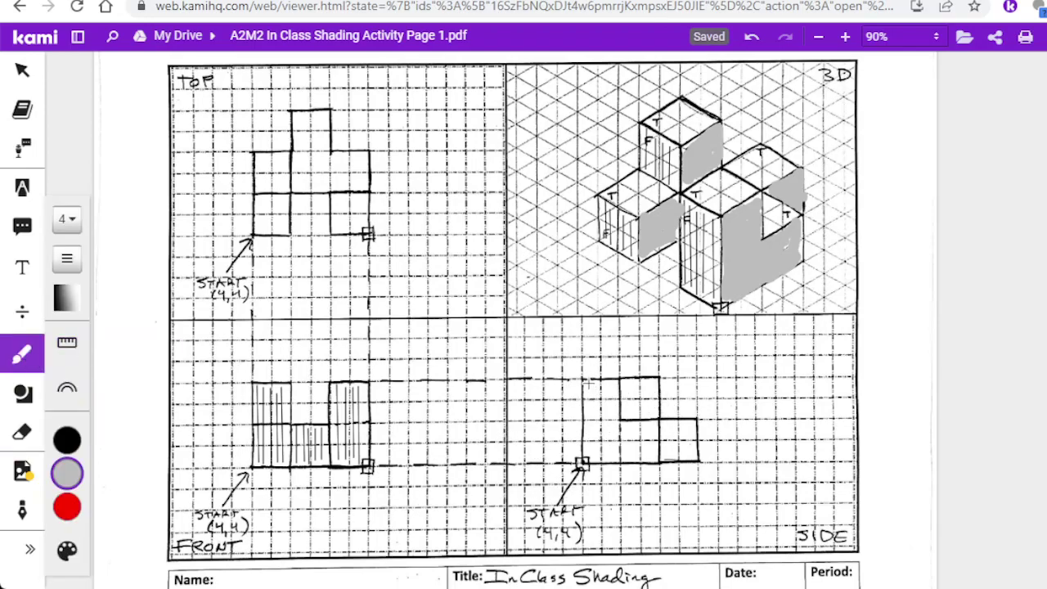
pyautogui.moveTo(587, 382); pyautogui.dragTo(587, 406)
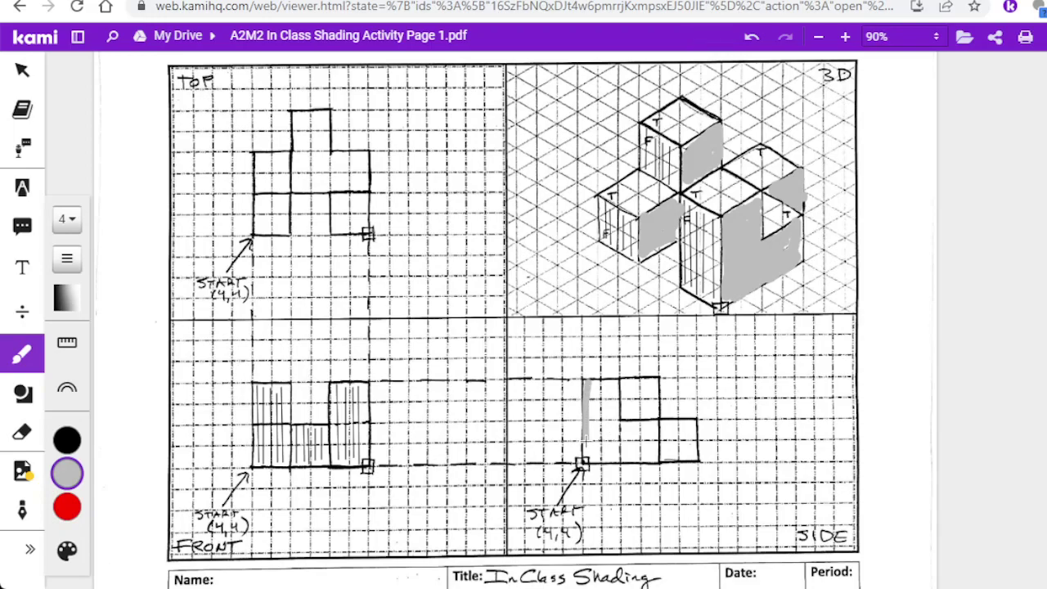
pyautogui.moveTo(583, 460)
pyautogui.mouseDown()
pyautogui.moveTo(650, 450)
pyautogui.moveTo(673, 465)
pyautogui.mouseUp()
pyautogui.moveTo(644, 432)
pyautogui.mouseDown()
pyautogui.moveTo(654, 437)
pyautogui.moveTo(651, 427)
pyautogui.mouseUp()
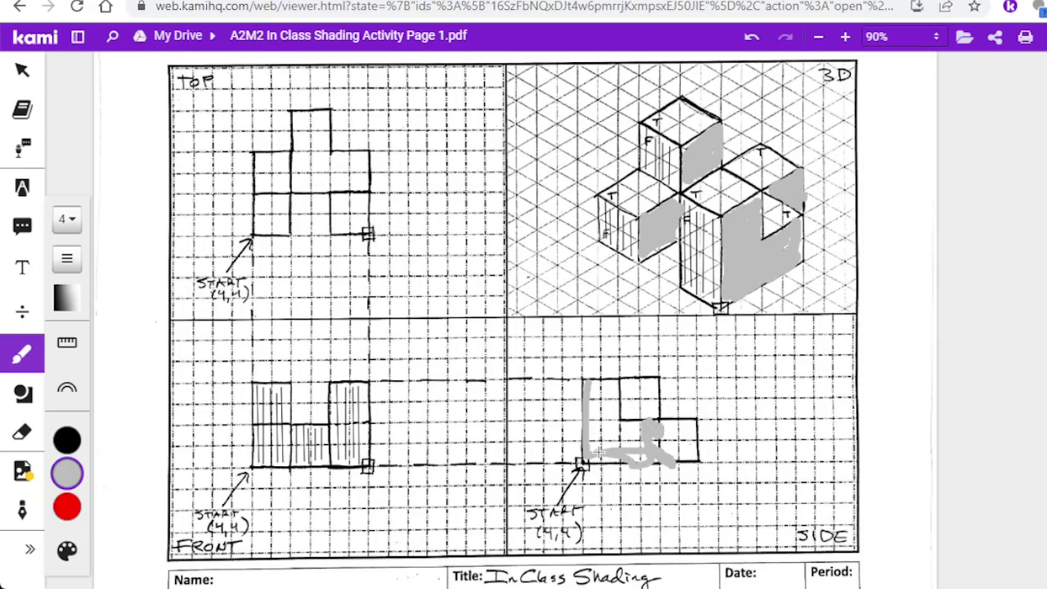
pyautogui.click(22, 431)
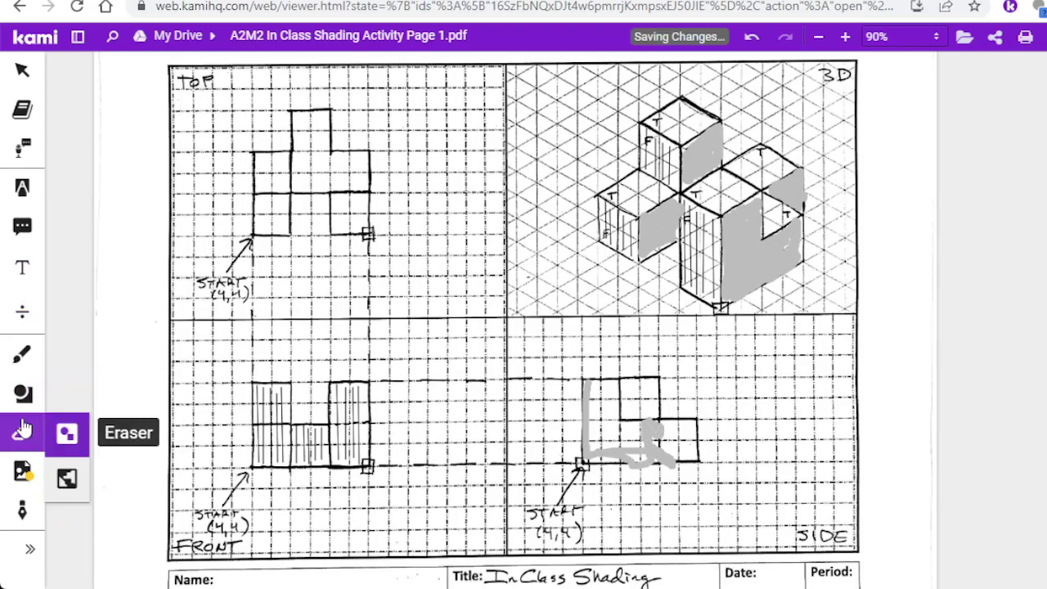
pyautogui.click(655, 456)
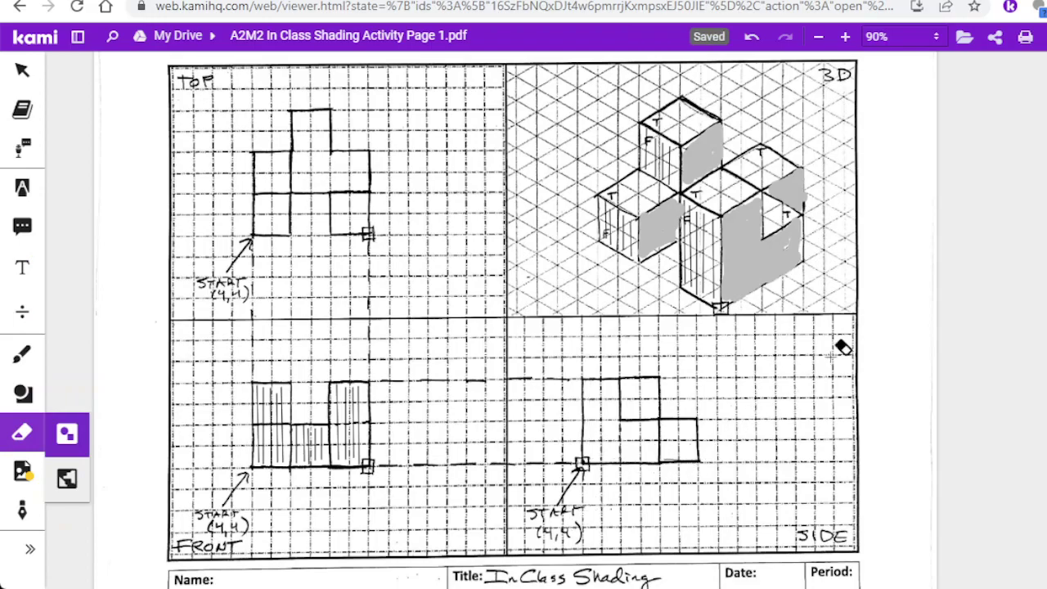